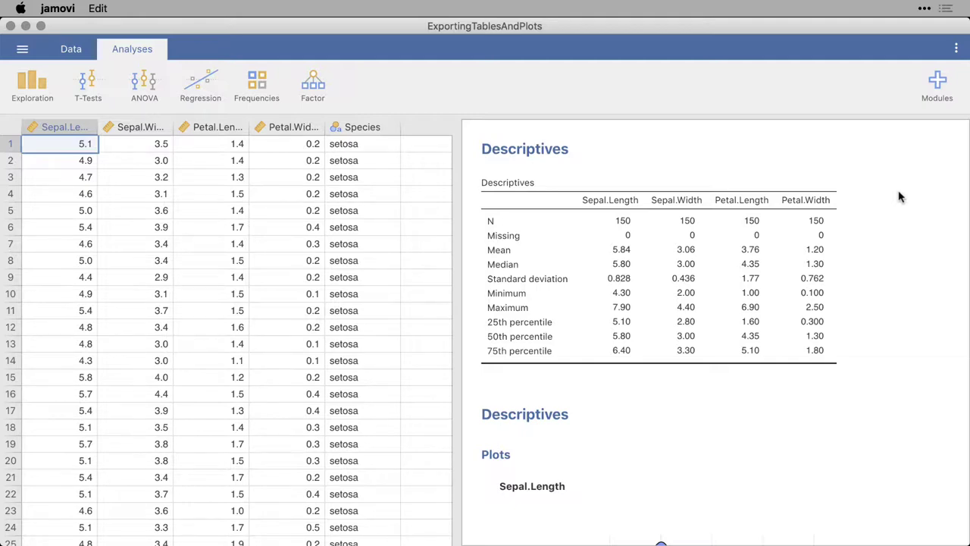
# Review the Descriptives and density plot analyses, then copy the Descriptives table with Table > Copy
pyautogui.click(756, 269)
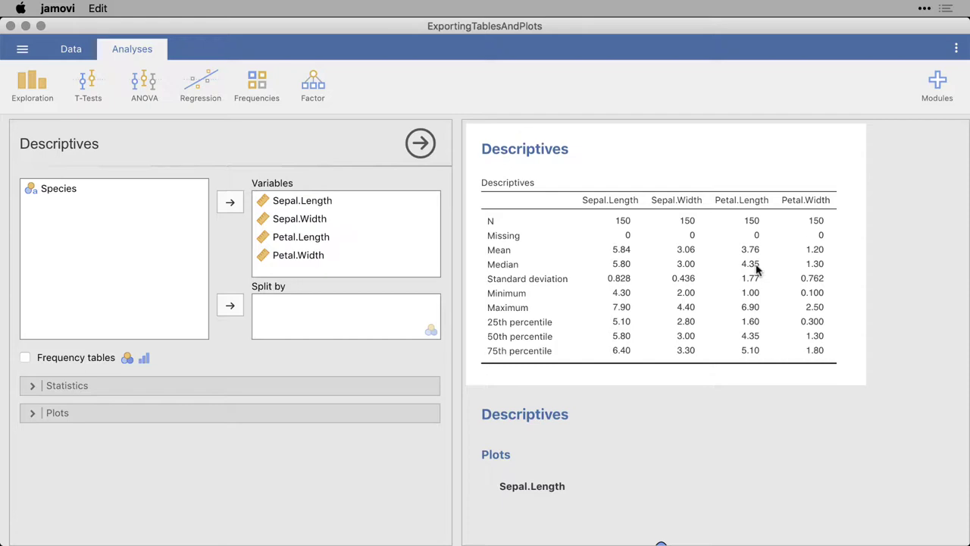
pyautogui.click(913, 308)
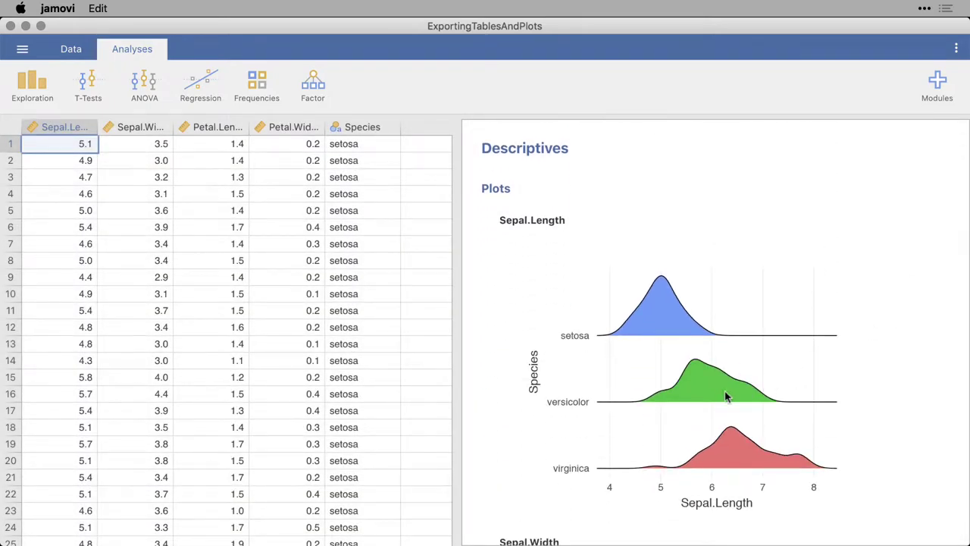
pyautogui.click(725, 395)
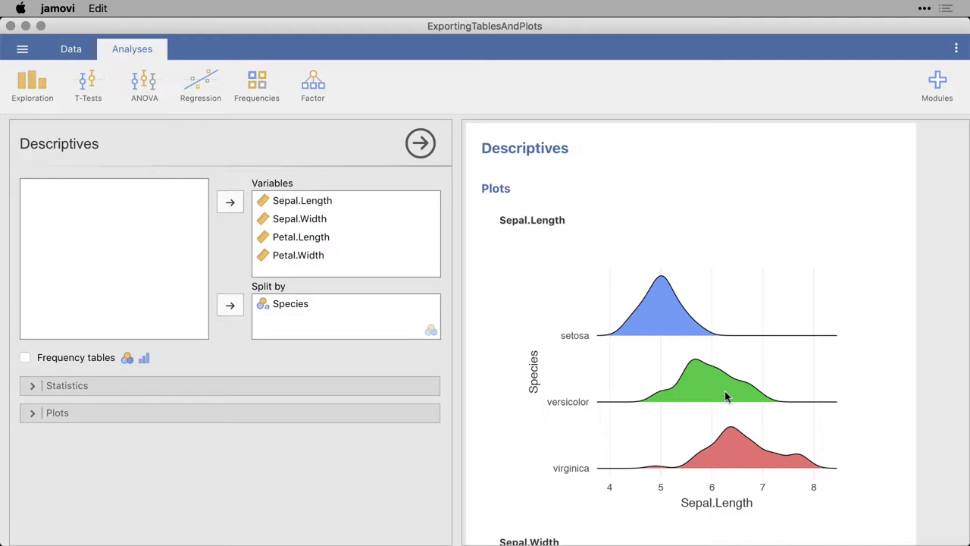
pyautogui.click(936, 188)
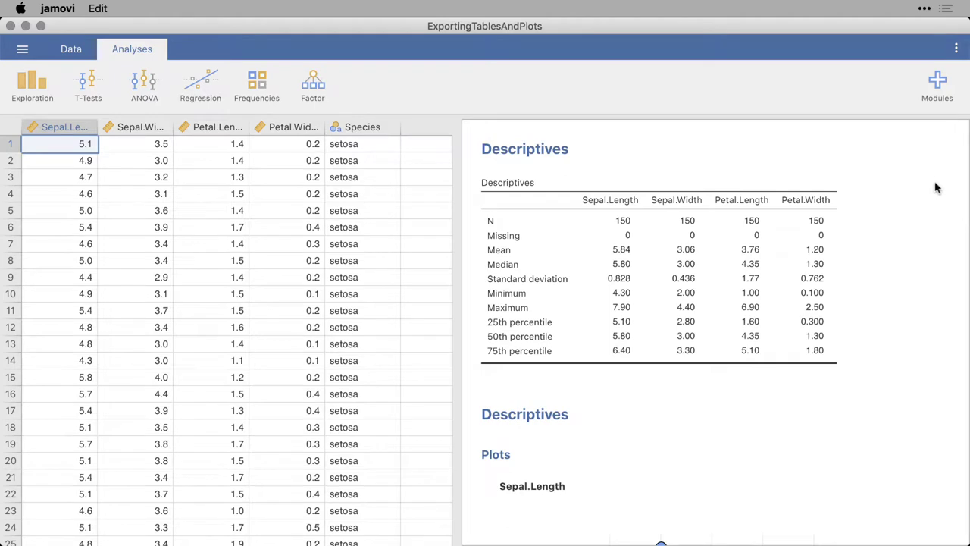
pyautogui.rightClick(656, 263)
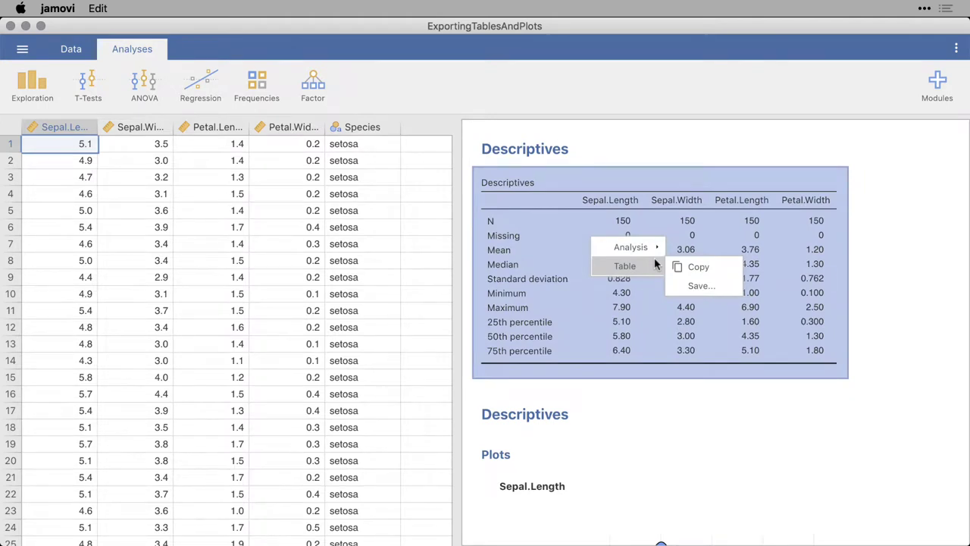
pyautogui.click(699, 267)
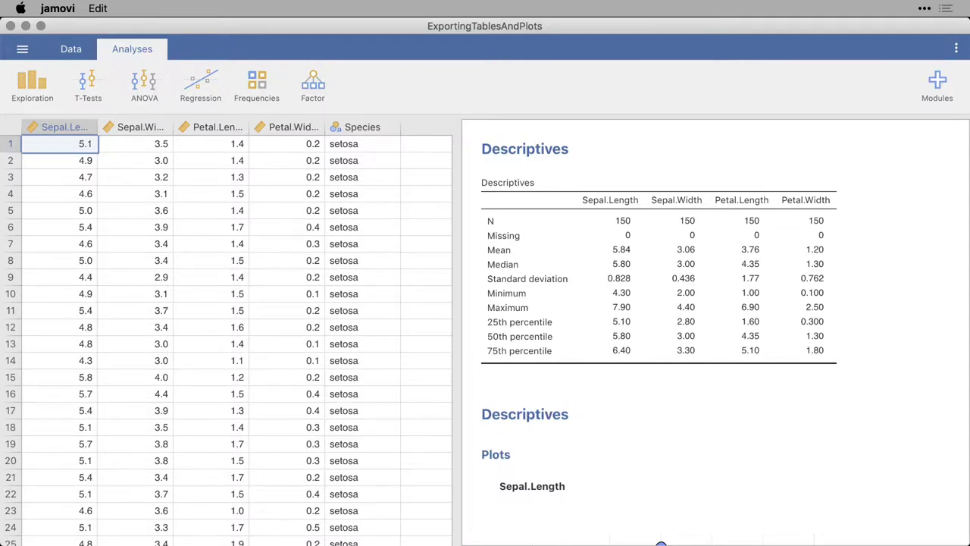
# Paste the Descriptives table below the title of the Word document ExportingTablesAndPlots
pyautogui.moveTo(518, 542)
pyautogui.click(483, 525)
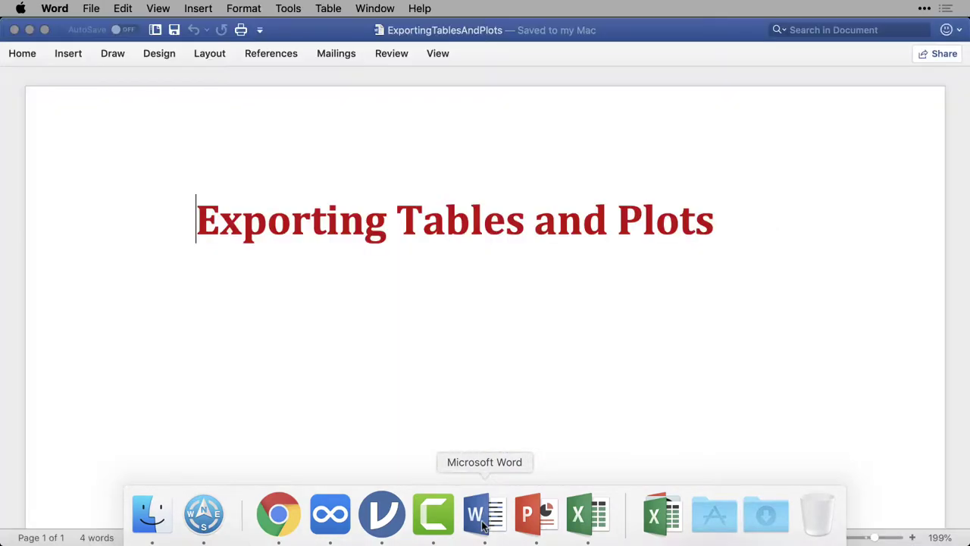
pyautogui.click(651, 313)
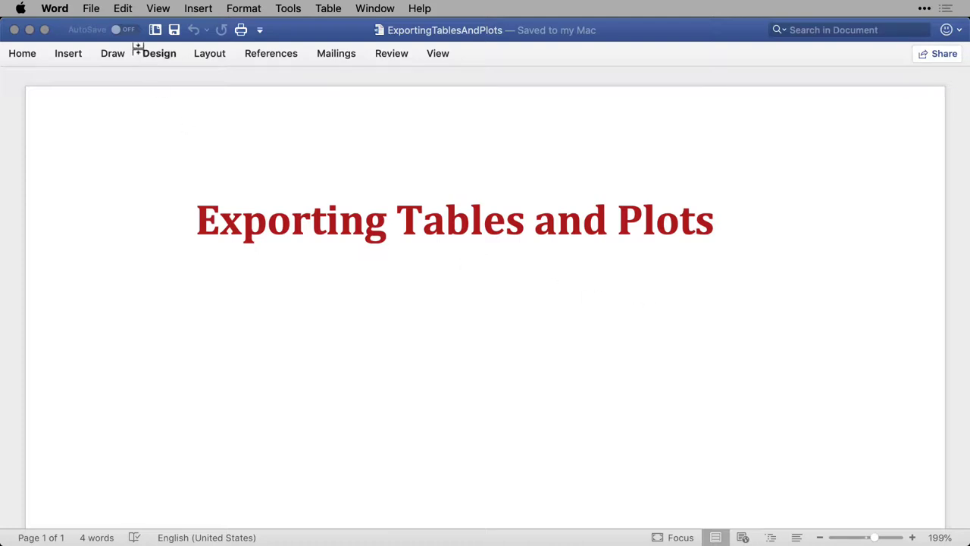
pyautogui.click(120, 8)
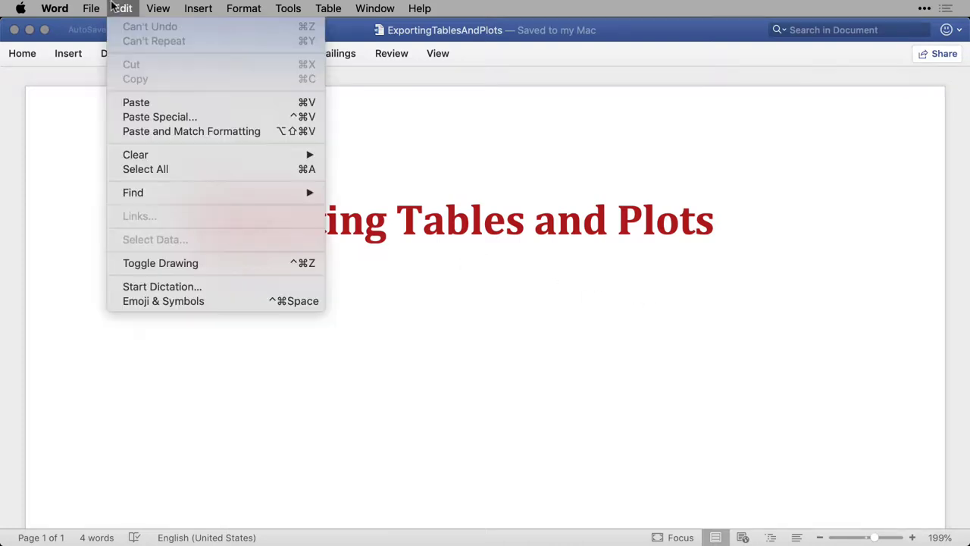
pyautogui.click(161, 103)
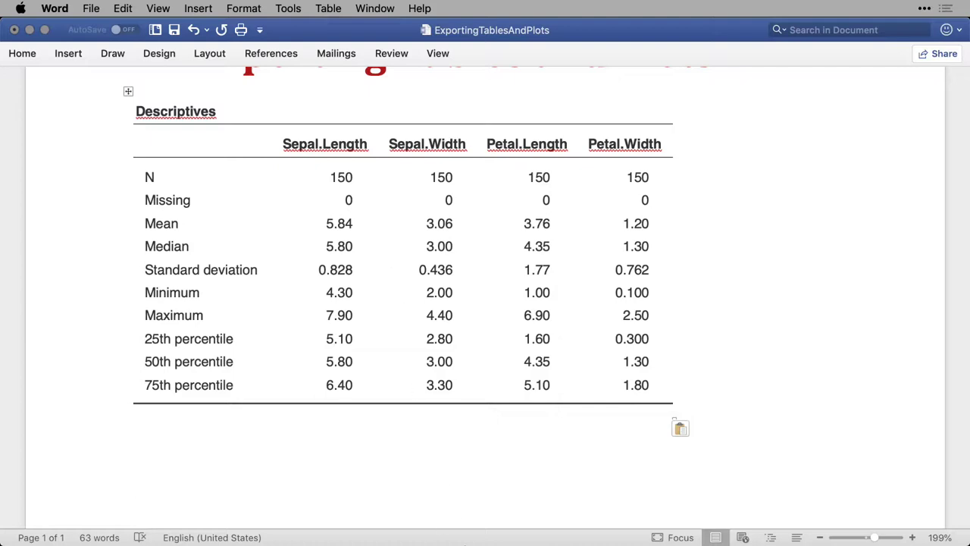
# Paste the Descriptives table onto PowerPoint slide 2 and close the Design Ideas pane
pyautogui.moveTo(475, 541)
pyautogui.click(529, 523)
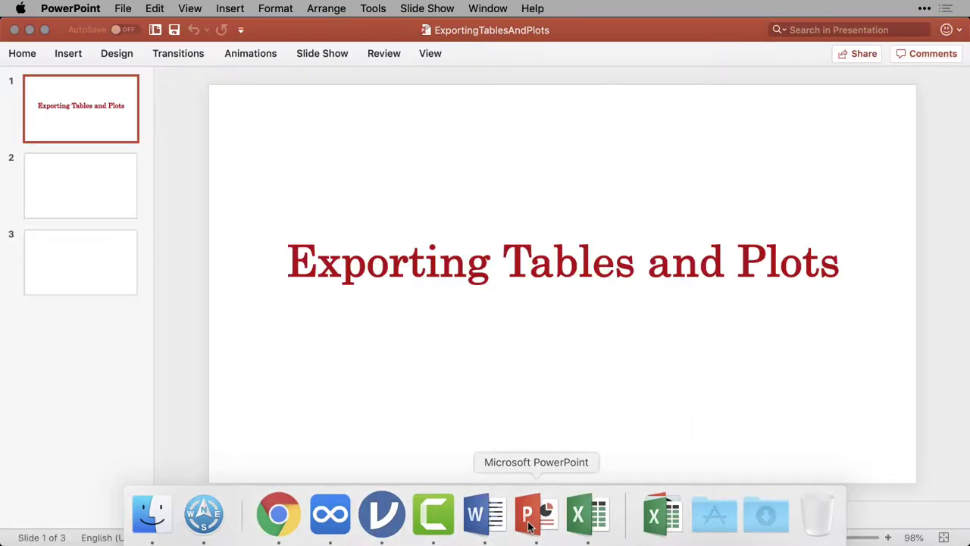
pyautogui.click(43, 192)
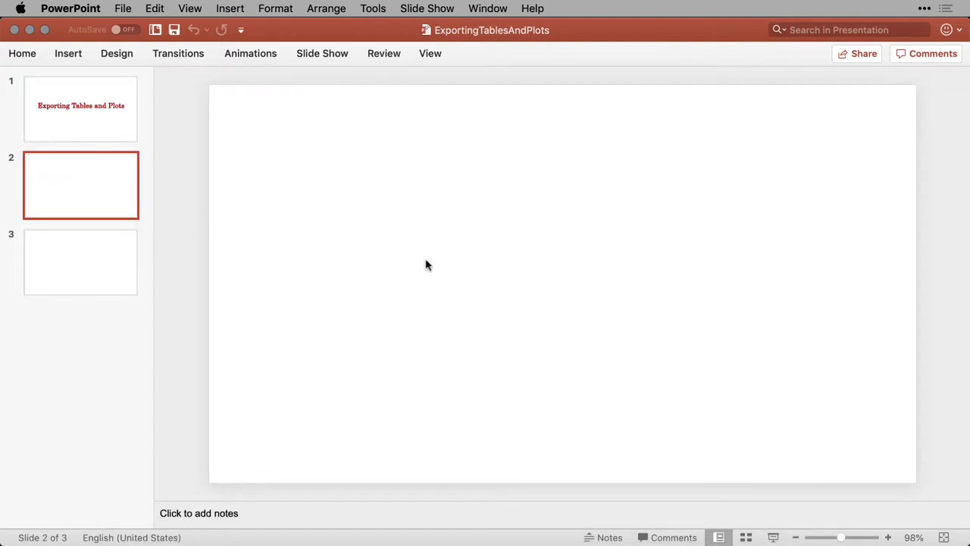
pyautogui.press('super+v')
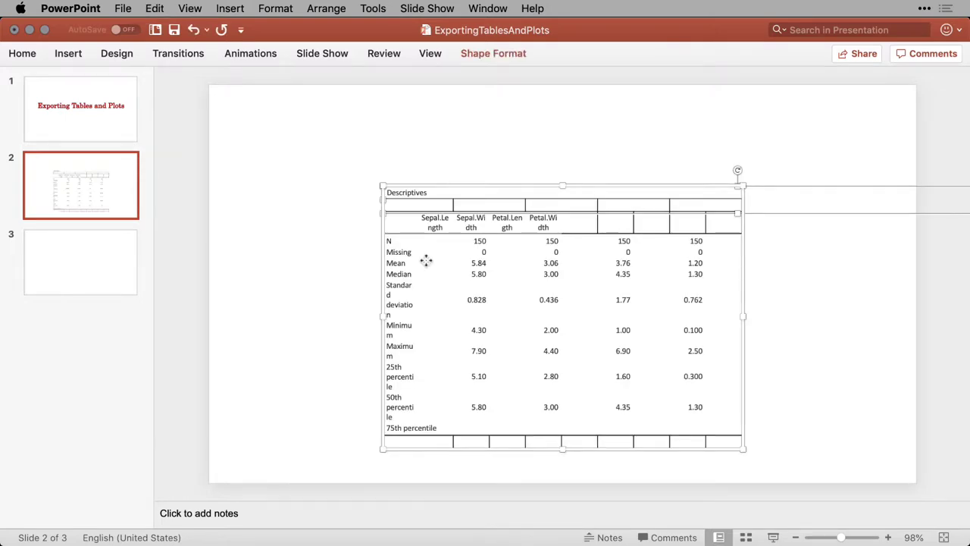
pyautogui.click(310, 261)
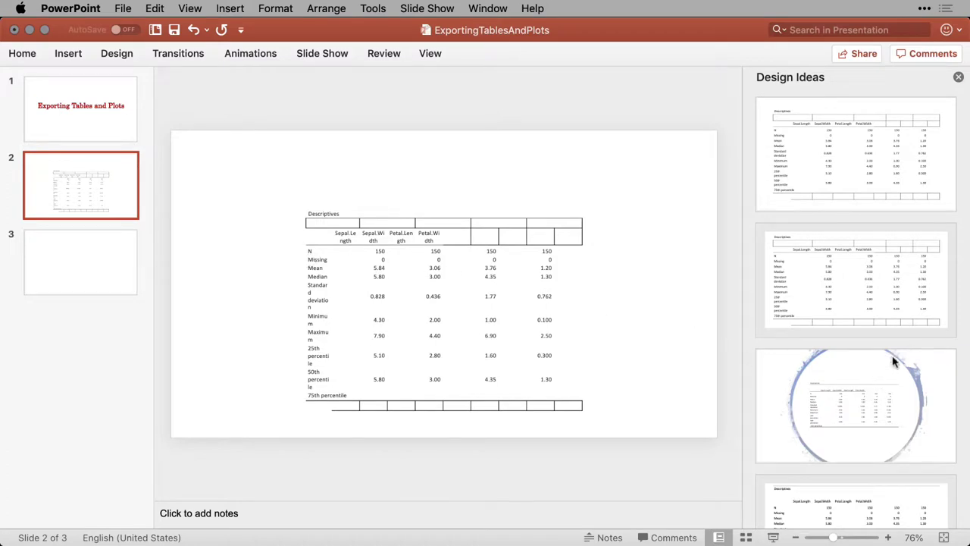
pyautogui.click(958, 77)
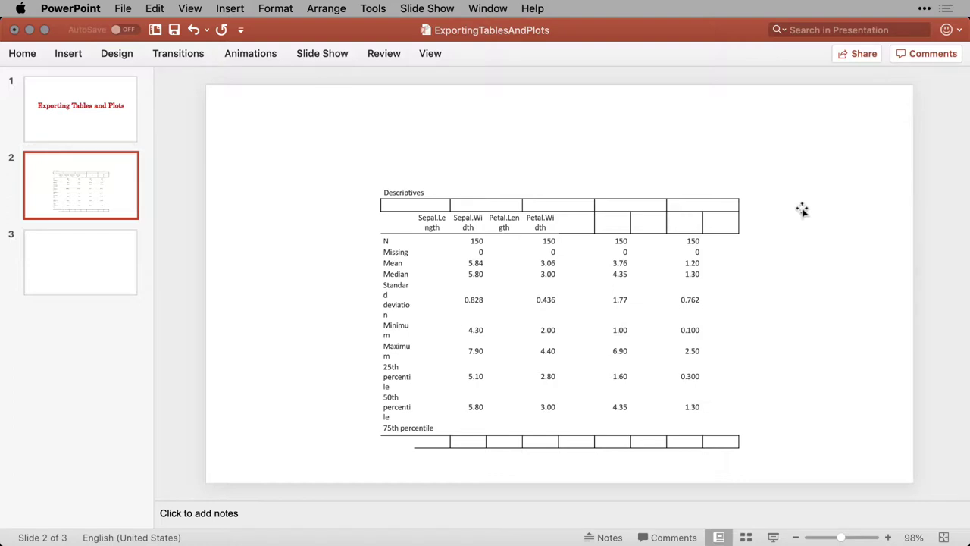
pyautogui.moveTo(581, 523)
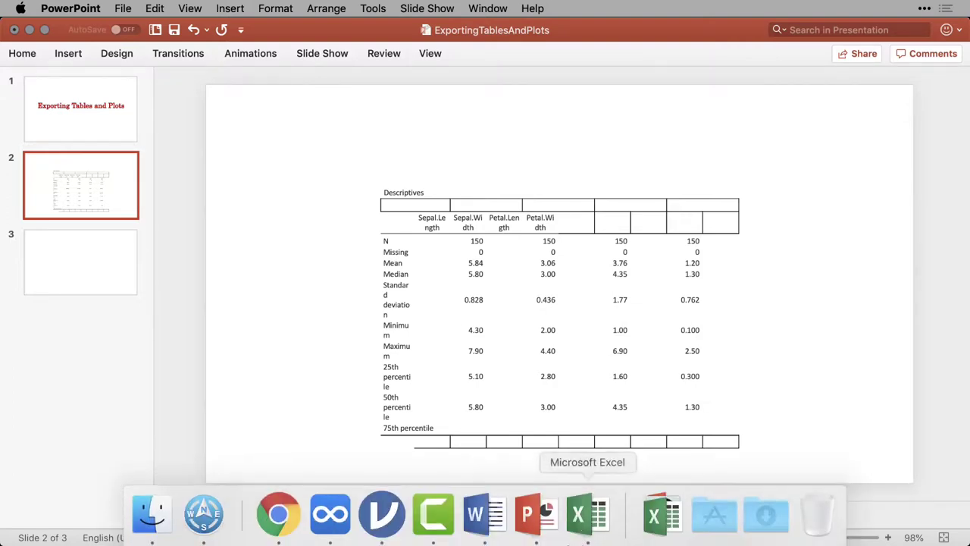
pyautogui.click(485, 523)
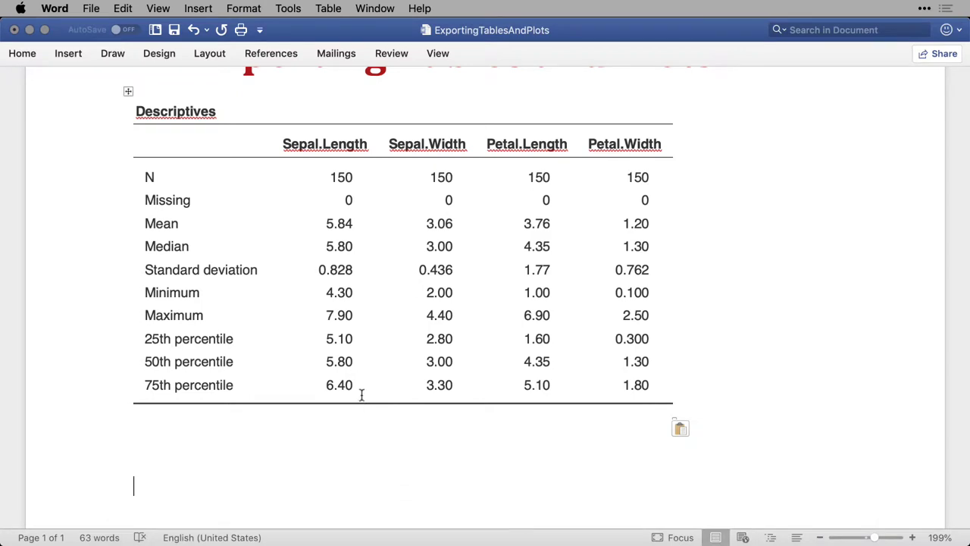
pyautogui.moveTo(565, 540)
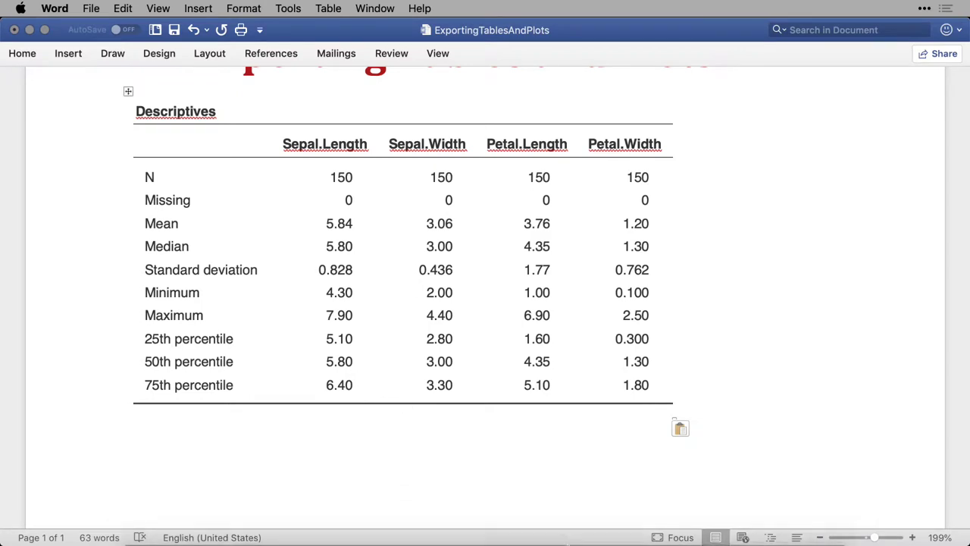
pyautogui.click(539, 520)
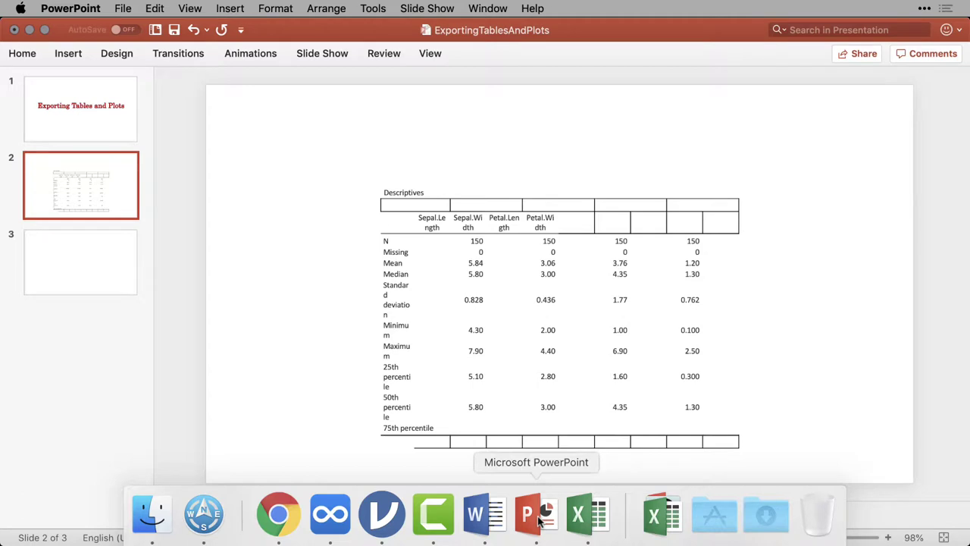
# Paste the Descriptives table into Excel Sheet1 at A1 and check headers E3 and I3
pyautogui.click(579, 518)
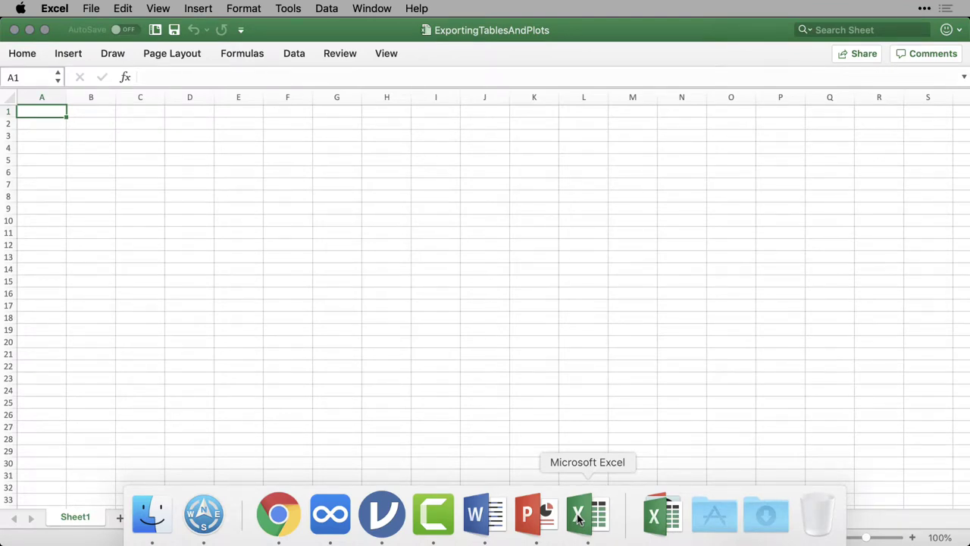
pyautogui.press('super+v')
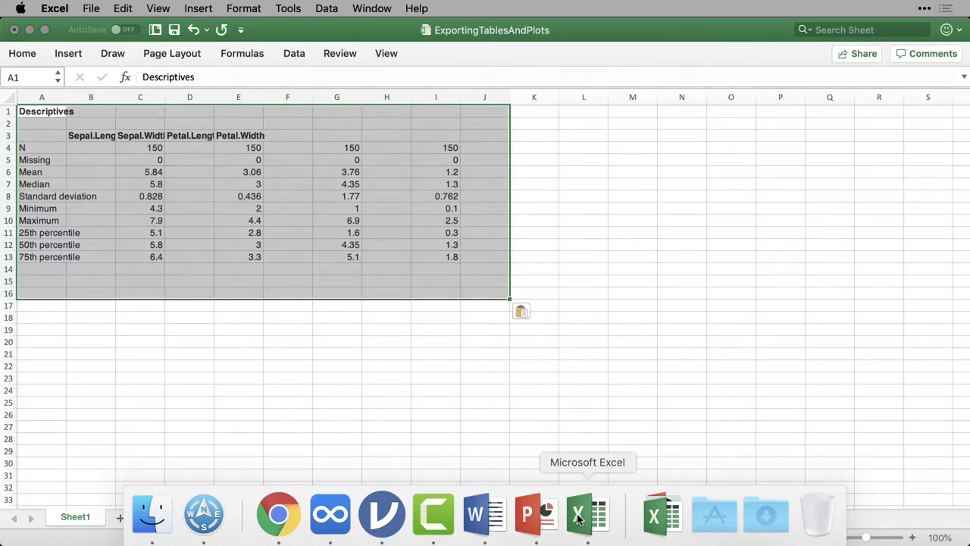
pyautogui.click(580, 271)
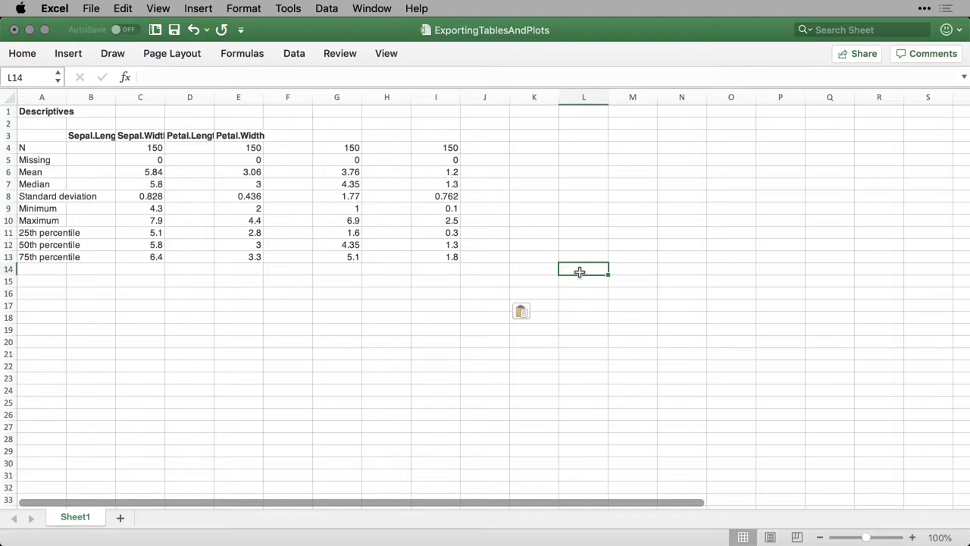
pyautogui.click(247, 135)
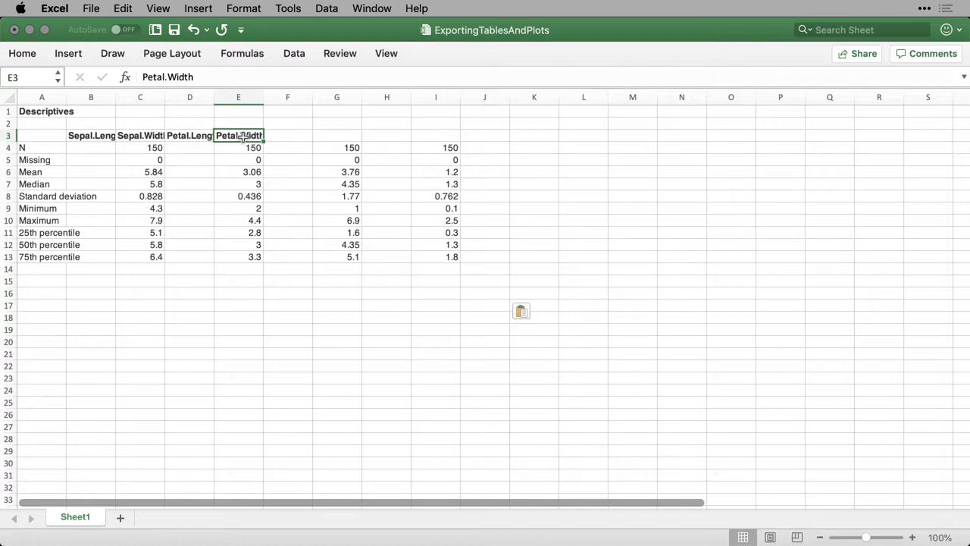
pyautogui.click(432, 138)
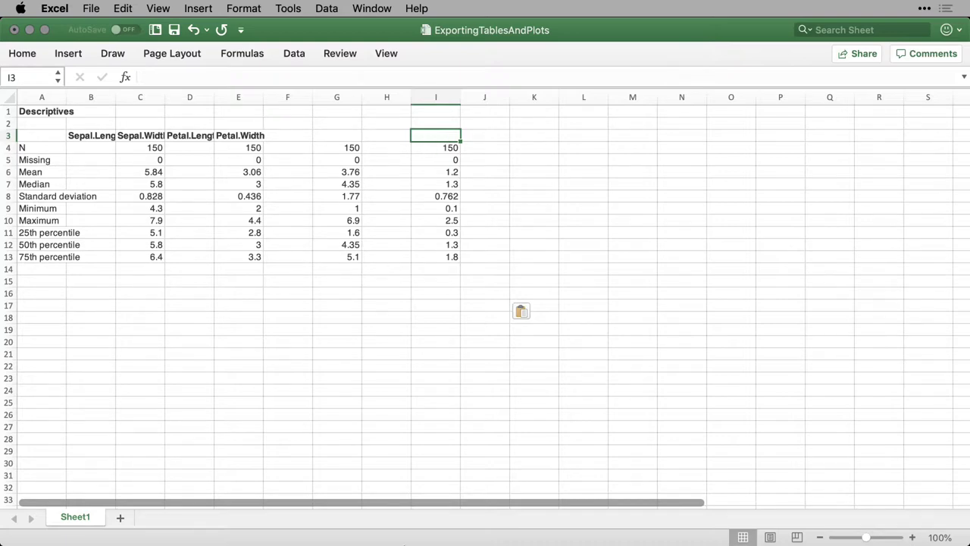
# Save the jamovi Descriptives table as table.pdf in Downloads via Table > Save
pyautogui.click(383, 513)
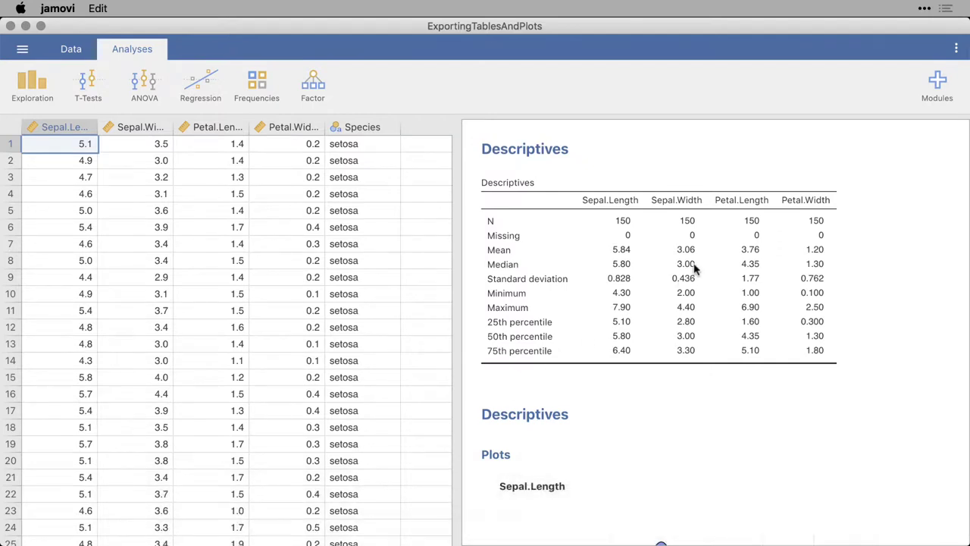
pyautogui.rightClick(702, 264)
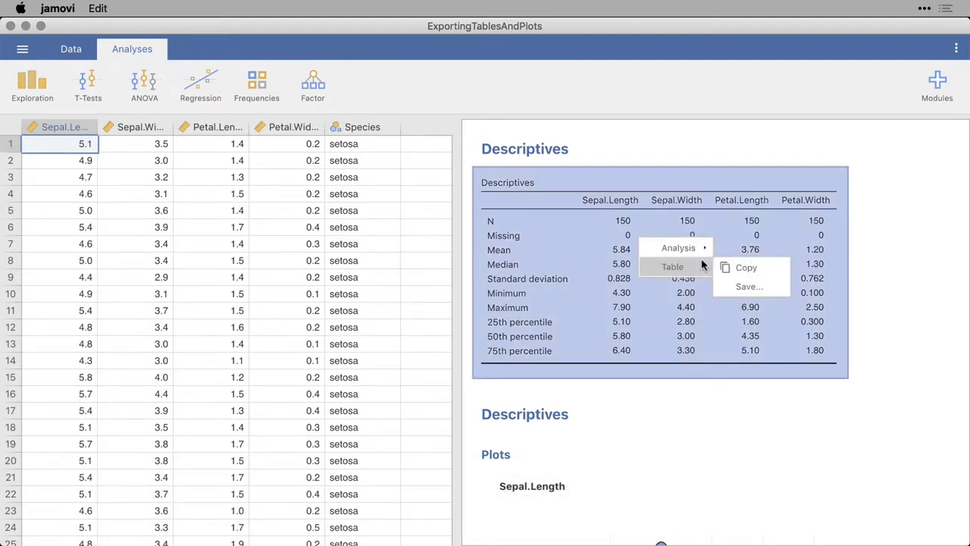
pyautogui.click(767, 292)
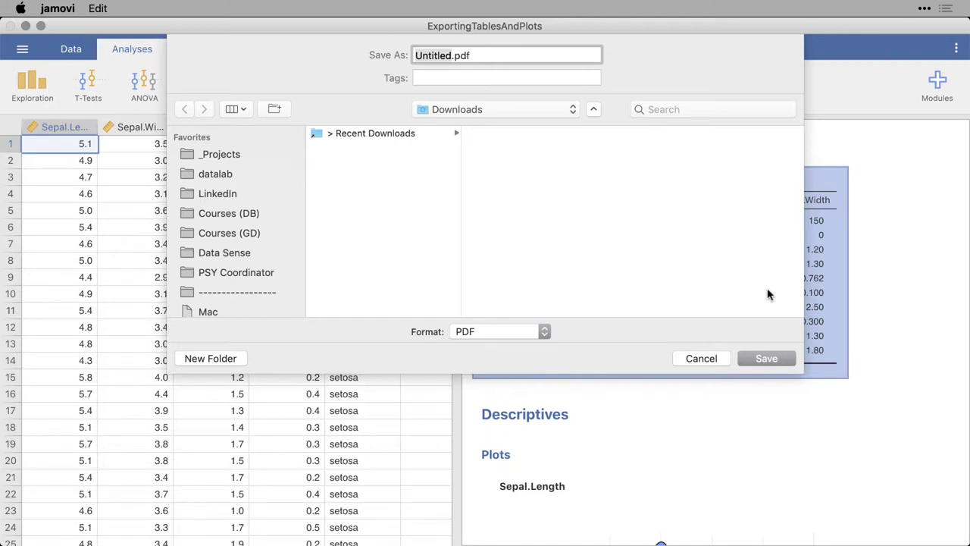
pyautogui.write('tingTab')
pyautogui.write('le')
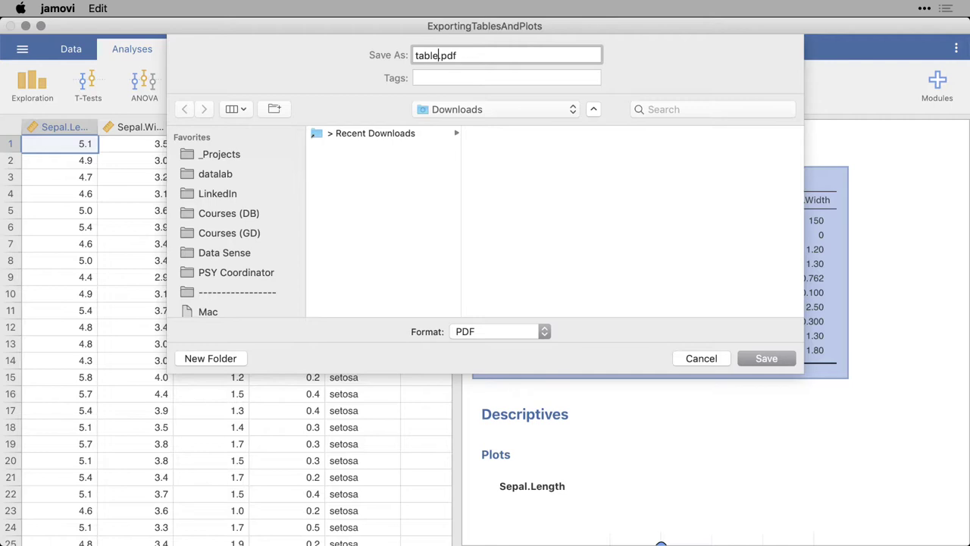
pyautogui.press('Return')
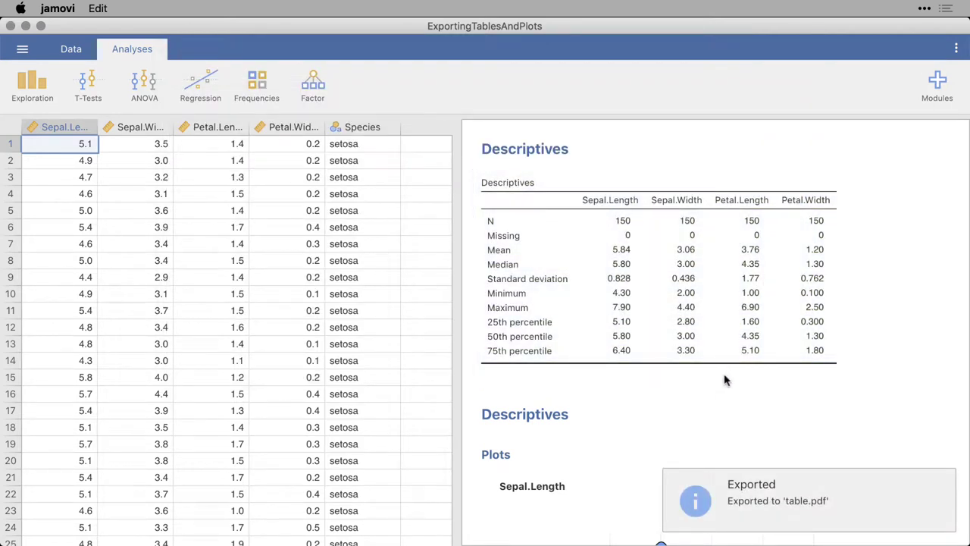
# Open table.pdf from Downloads in Preview to verify the full table, then close it
pyautogui.moveTo(714, 531)
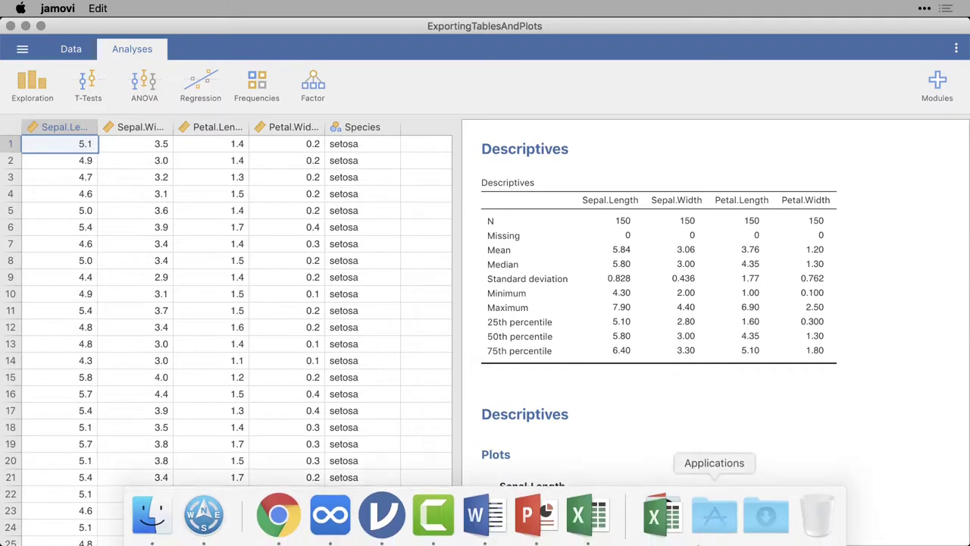
pyautogui.click(766, 515)
pyautogui.click(667, 413)
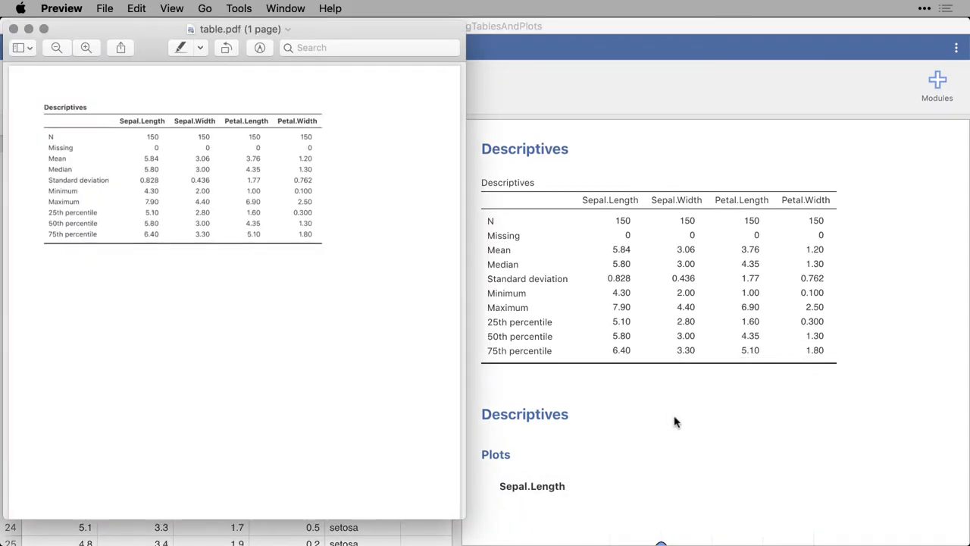
pyautogui.press('super+w')
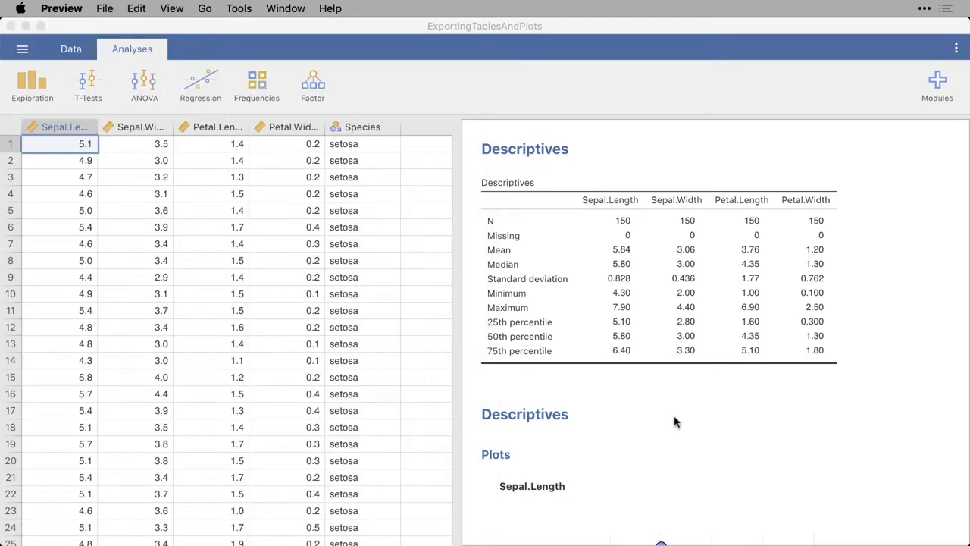
# Export the Descriptives table in HTML format as table.htm in Downloads
pyautogui.rightClick(648, 295)
pyautogui.click(689, 316)
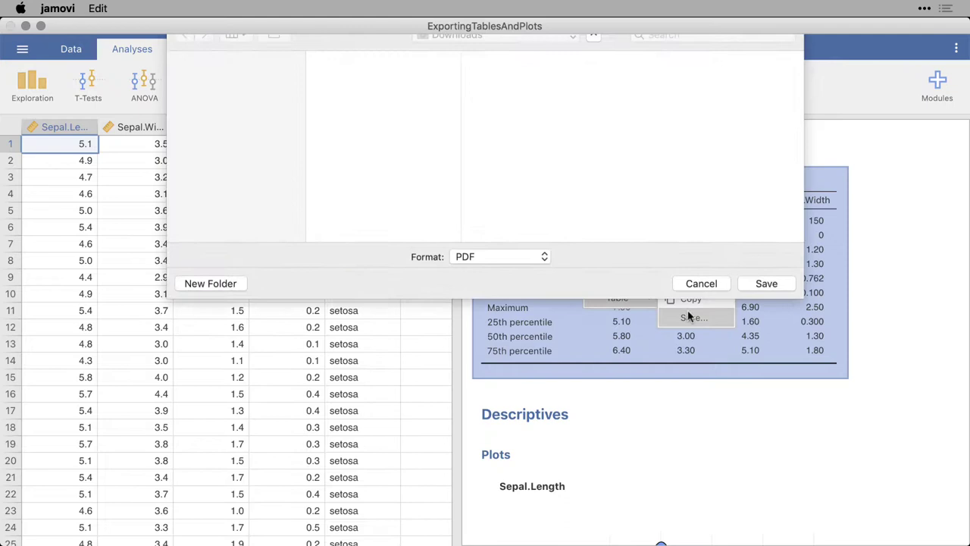
pyautogui.click(502, 332)
pyautogui.click(500, 345)
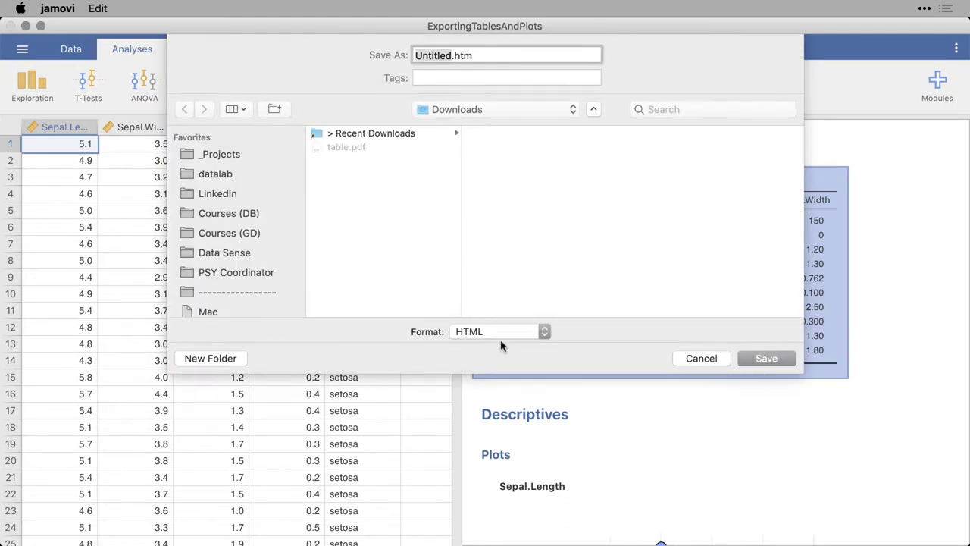
pyautogui.write('table')
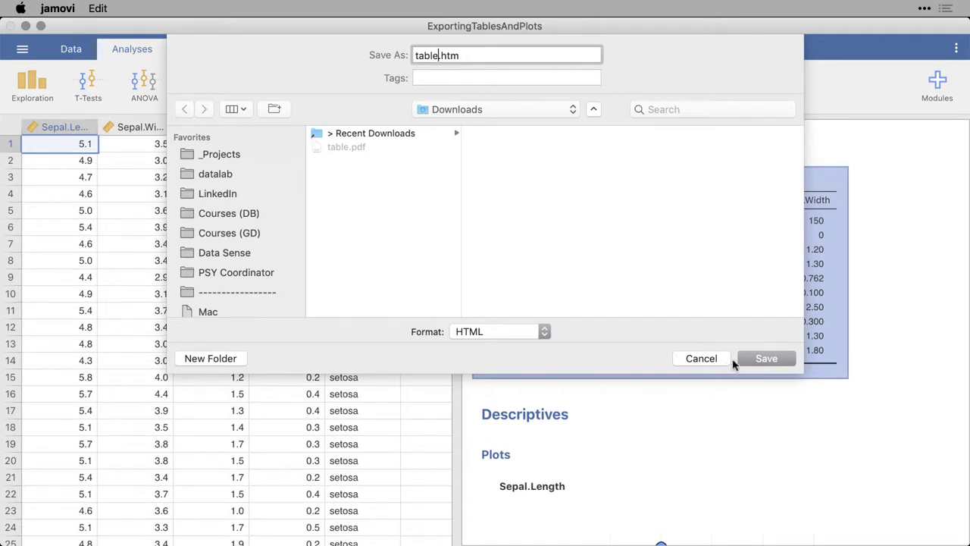
pyautogui.click(758, 360)
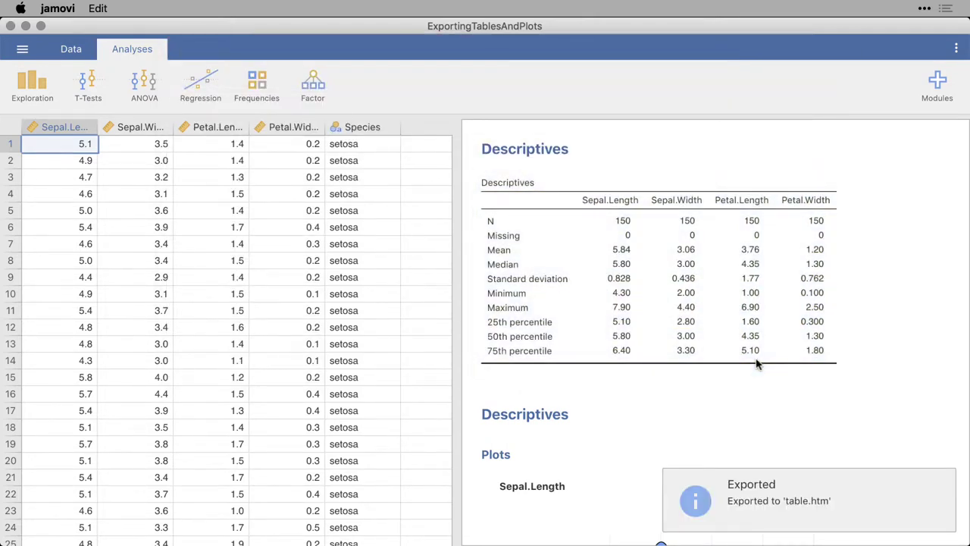
# Open table.htm from Downloads in Chrome to check the table, then return to jamovi
pyautogui.moveTo(653, 542)
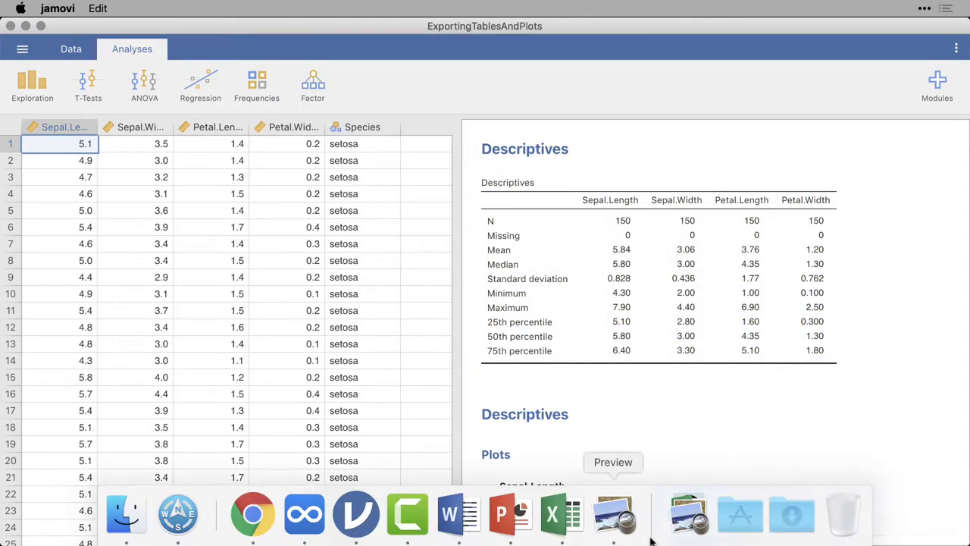
pyautogui.click(790, 508)
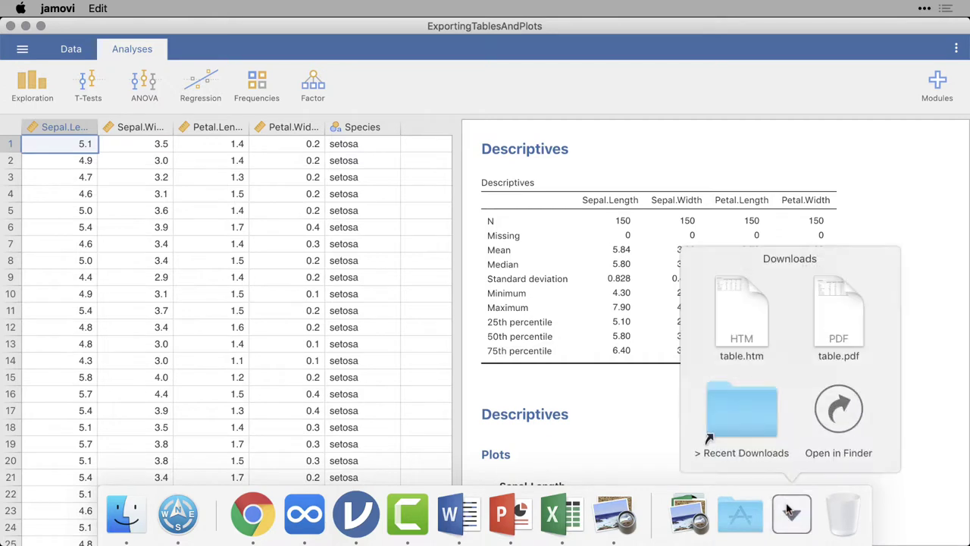
pyautogui.click(745, 307)
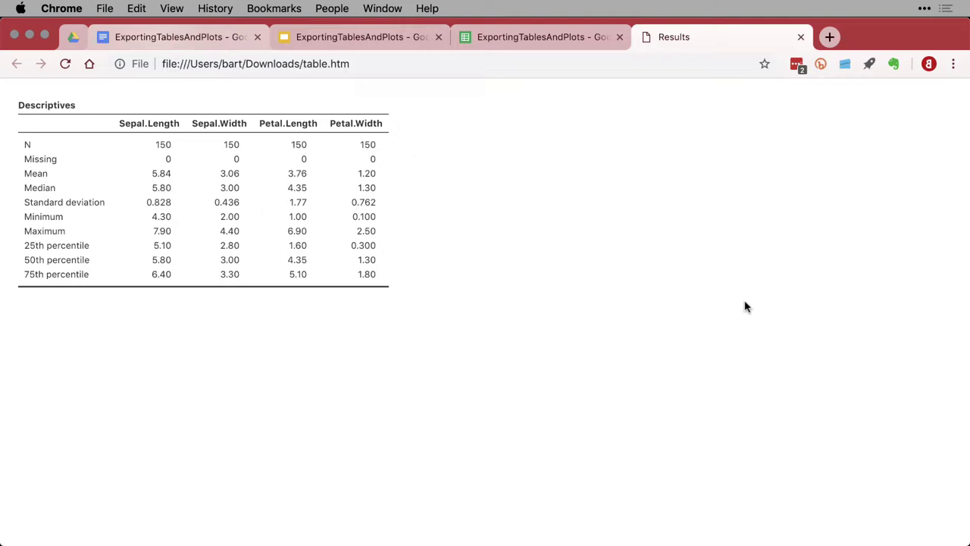
pyautogui.press('super+Tab')
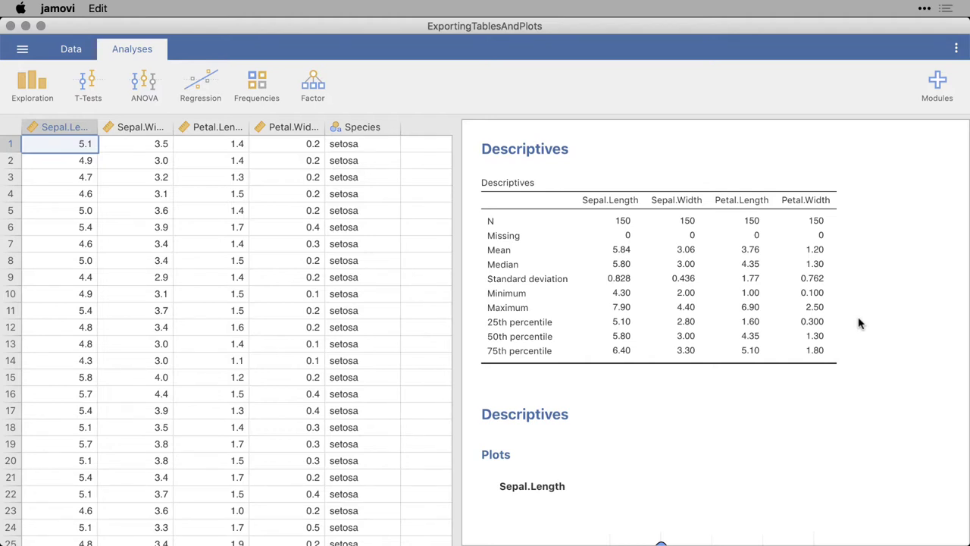
# Copy the Descriptives table again using Table > Copy
pyautogui.rightClick(717, 285)
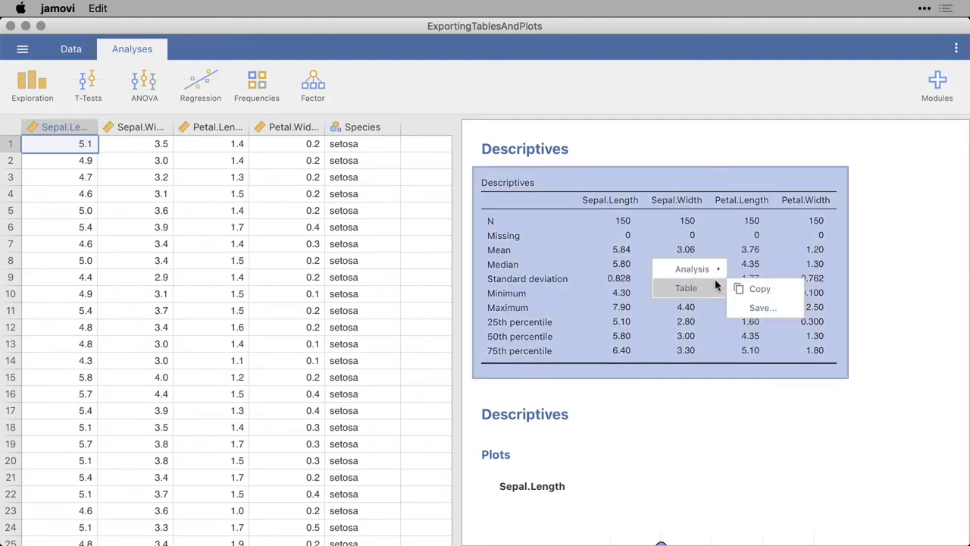
pyautogui.click(765, 293)
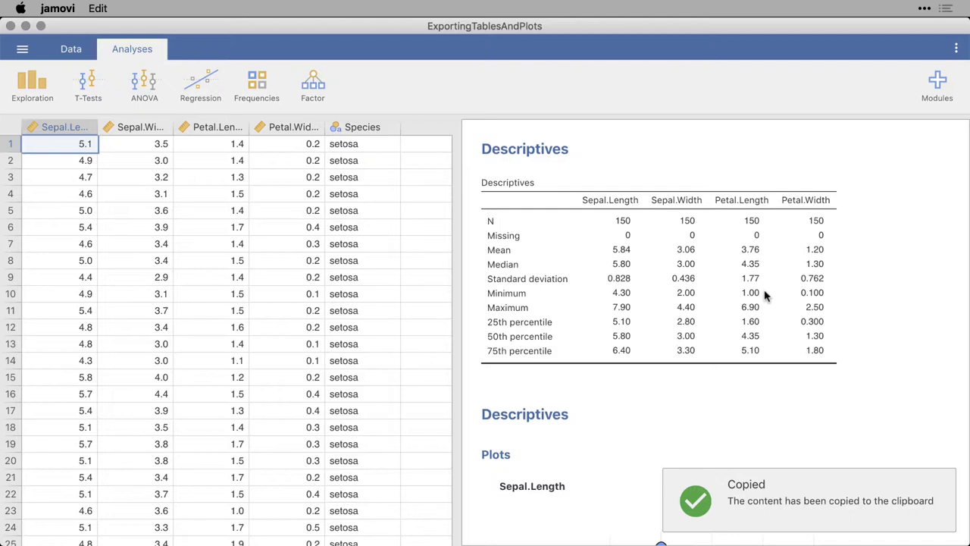
# Paste the Descriptives table below the title in the Google Docs document
pyautogui.moveTo(511, 540)
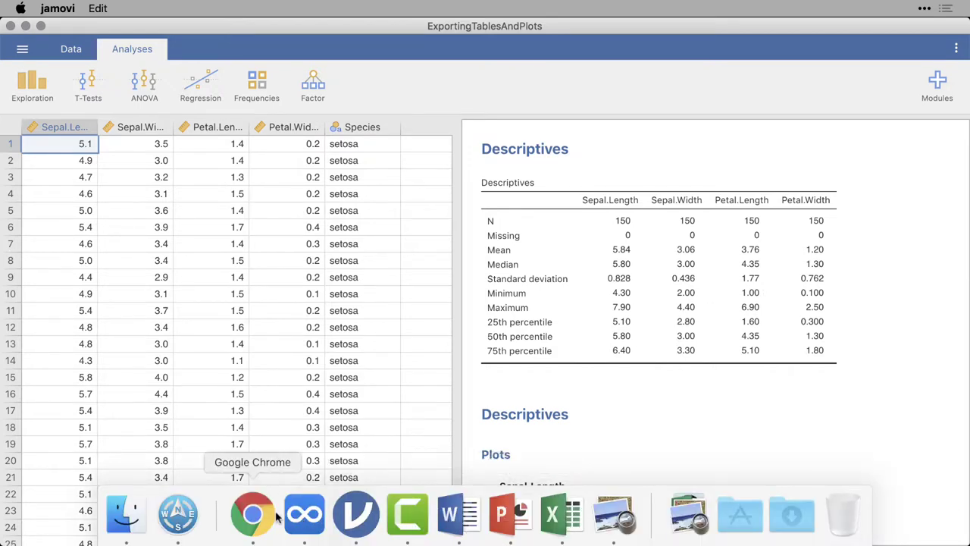
pyautogui.click(250, 515)
pyautogui.click(161, 38)
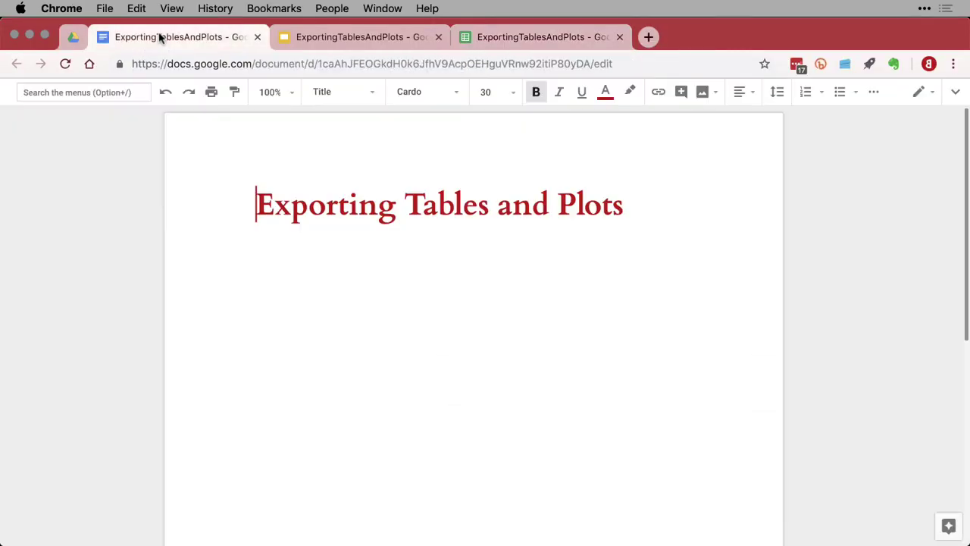
pyautogui.click(656, 392)
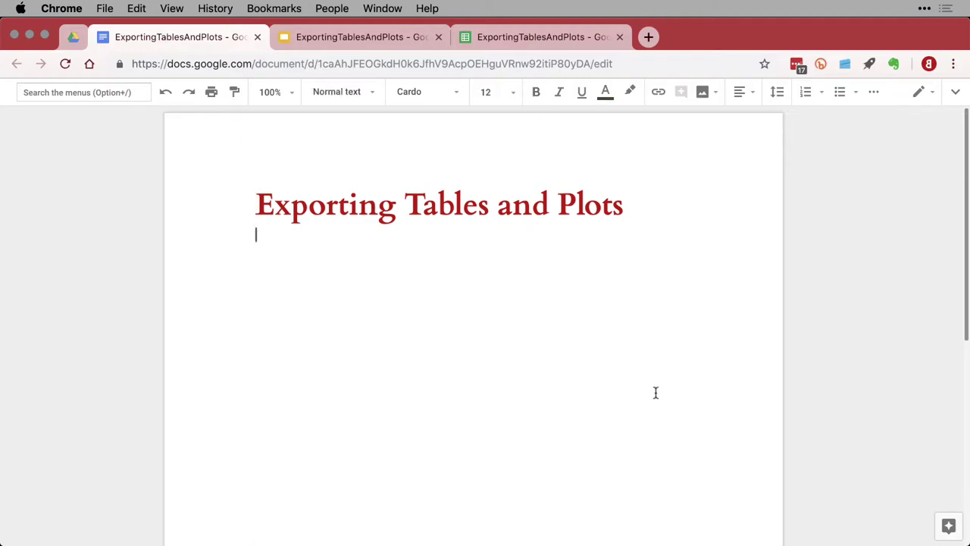
pyautogui.press('super+v')
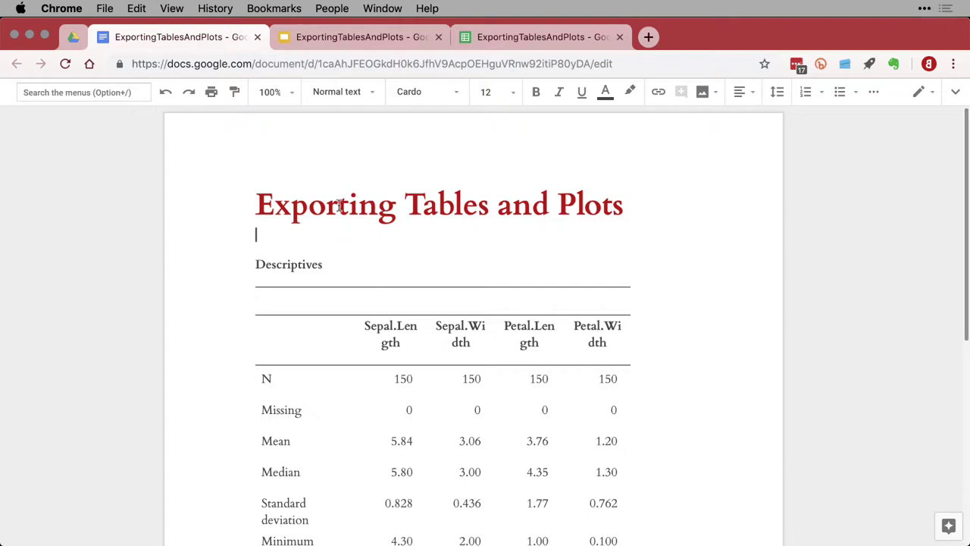
# Close and reopen the Google Docs tab, scroll through the pasted table, then go to Google Slides
pyautogui.press('super+w')
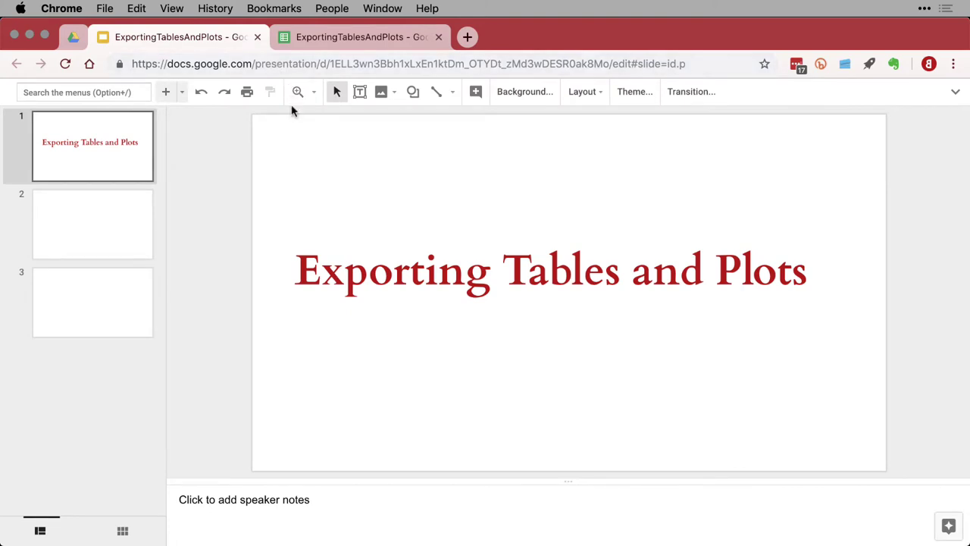
pyautogui.press('super+shift+t')
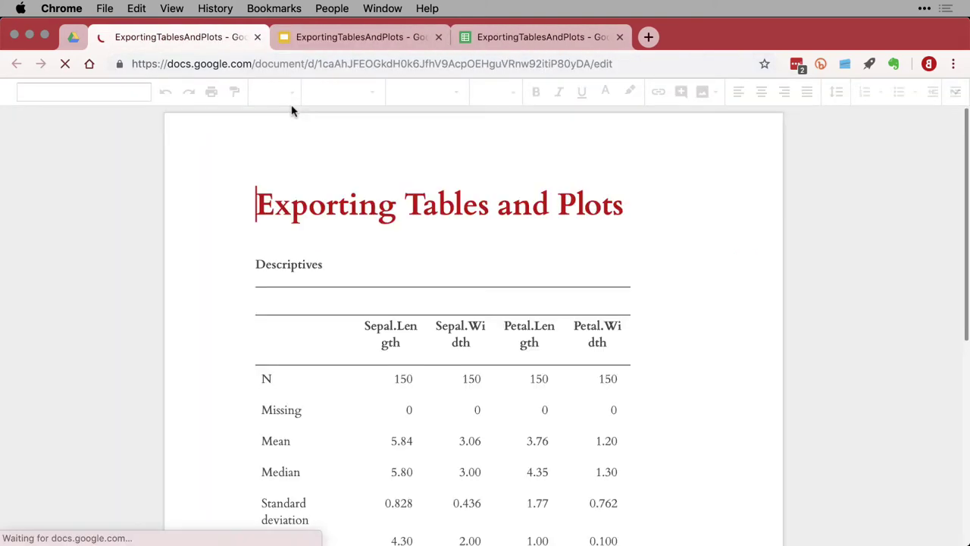
pyautogui.scroll(-2, 446, 320)
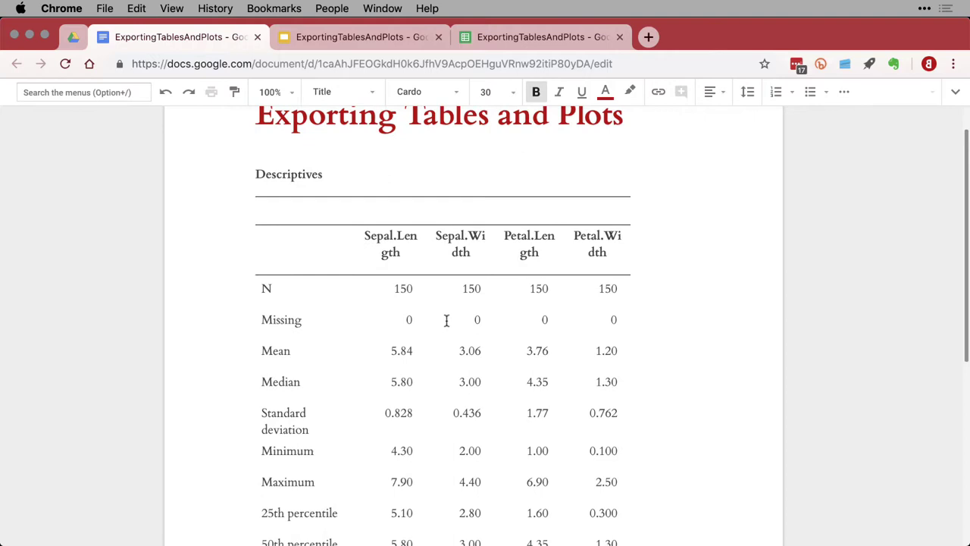
pyautogui.scroll(-4, 446, 320)
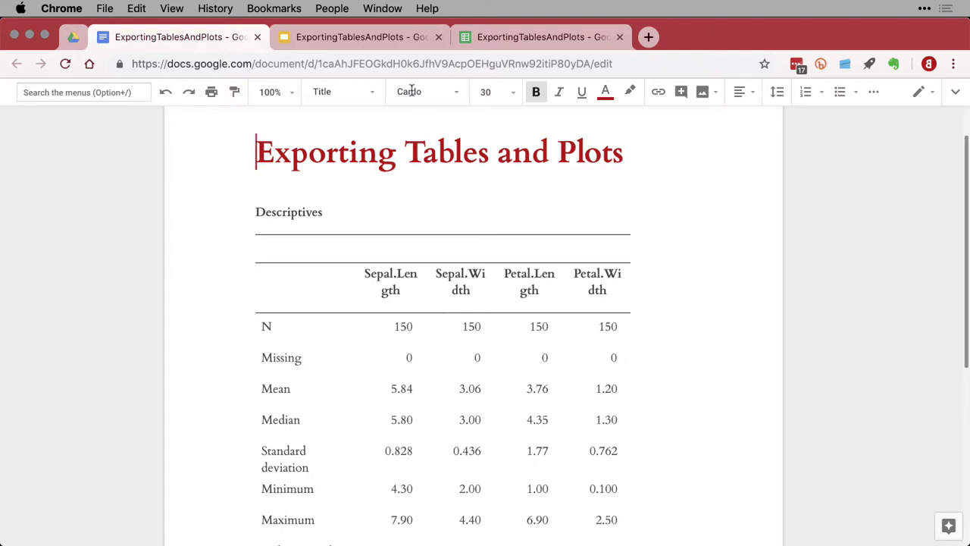
pyautogui.click(370, 44)
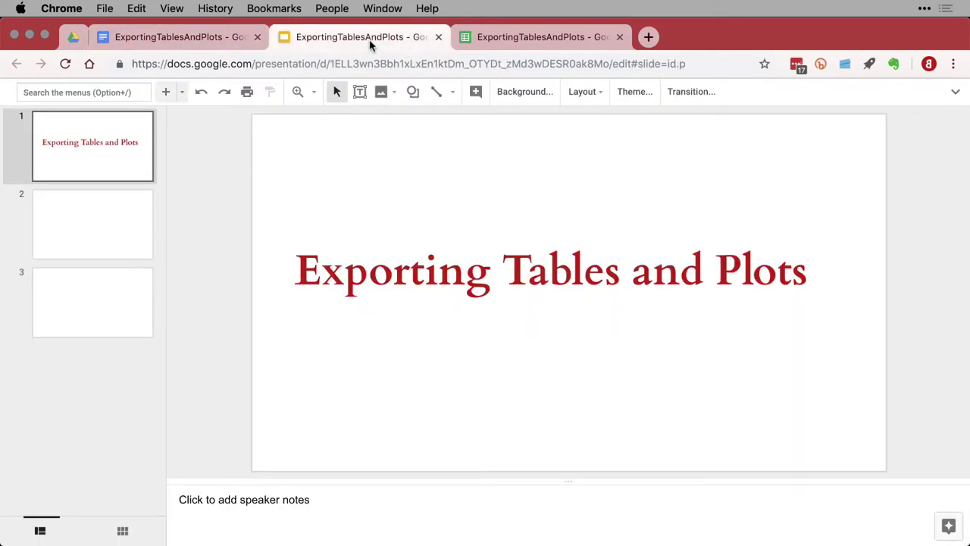
# Paste the Descriptives table onto blank slide 2 of the Google Slides presentation
pyautogui.click(107, 239)
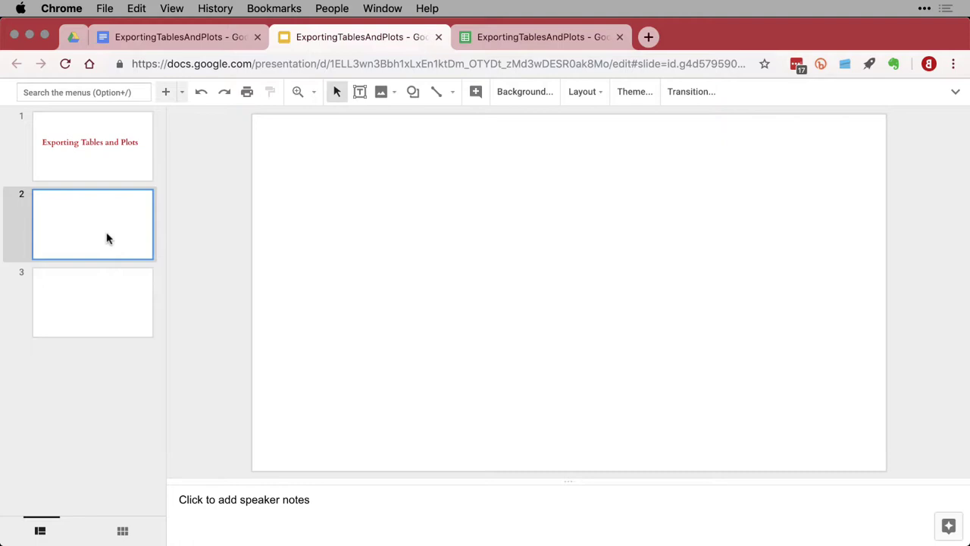
pyautogui.click(434, 304)
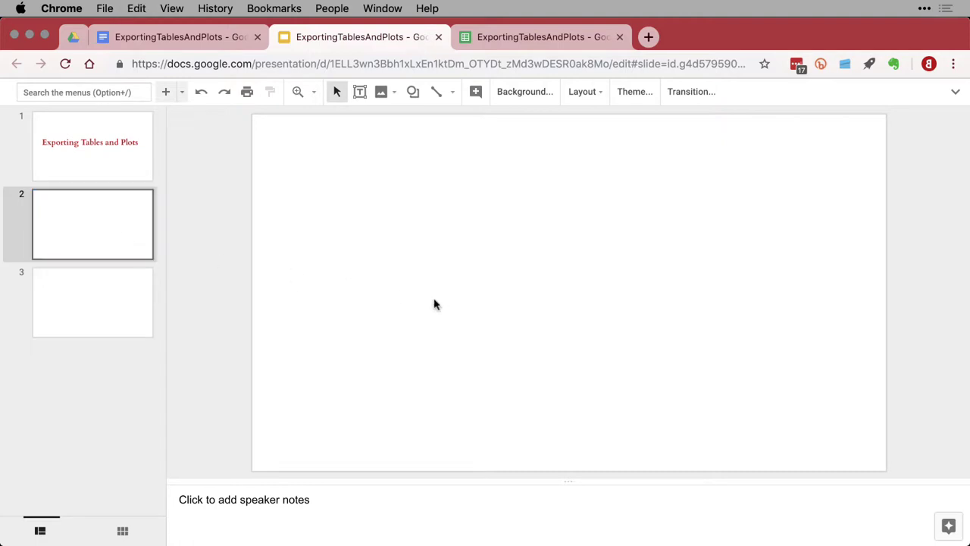
pyautogui.press('super+v')
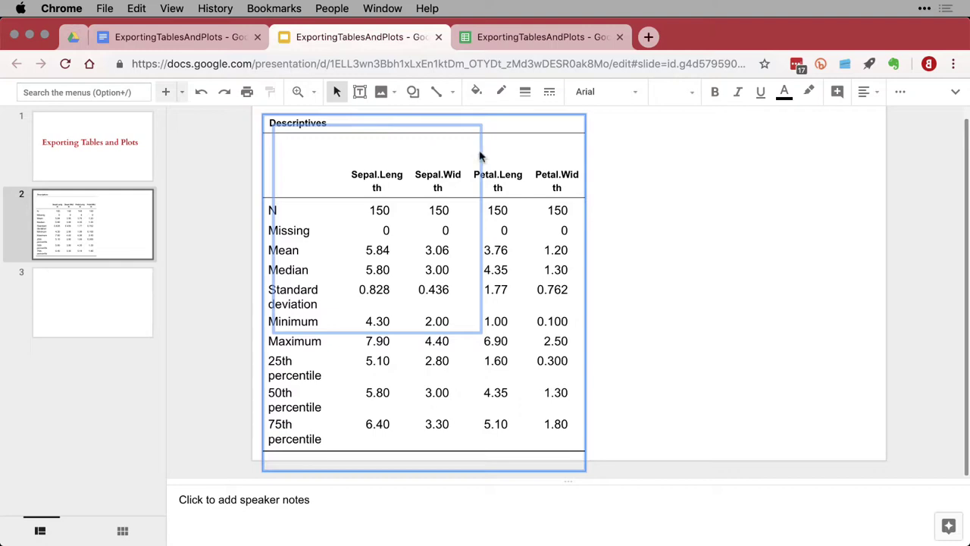
# Widen the pasted table so headers fit on one line, then open the Google Sheets spreadsheet
pyautogui.click(606, 174)
pyautogui.click(450, 190)
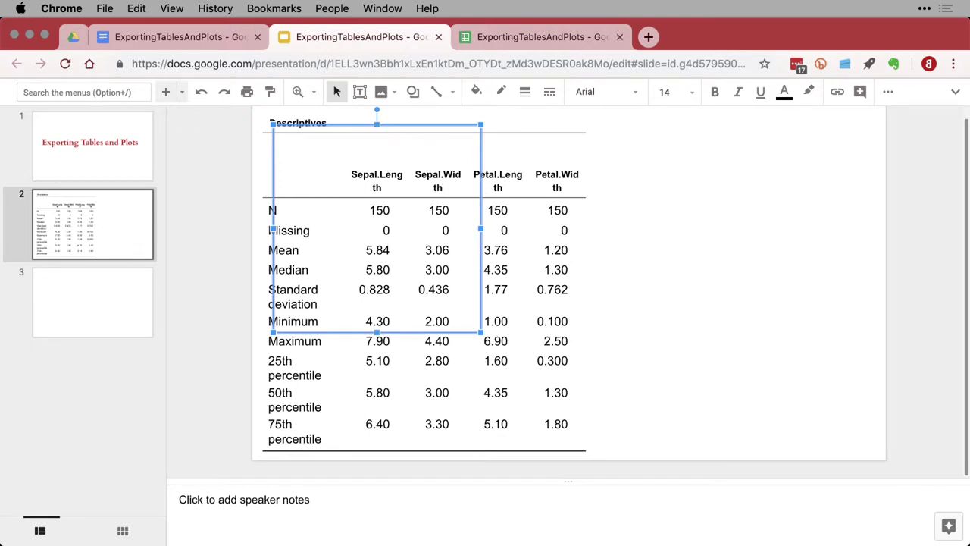
pyautogui.press('Escape')
pyautogui.click(486, 254)
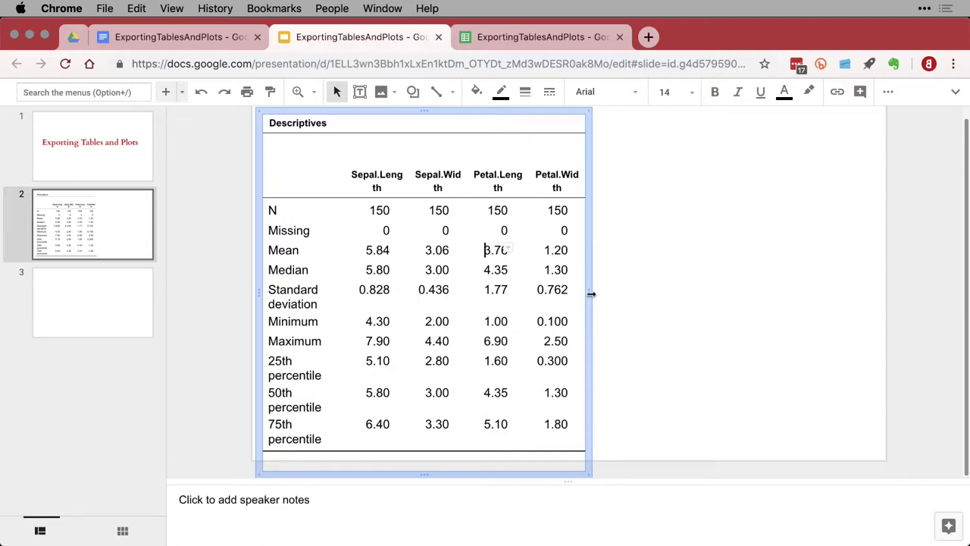
pyautogui.moveTo(592, 296); pyautogui.dragTo(874, 302)
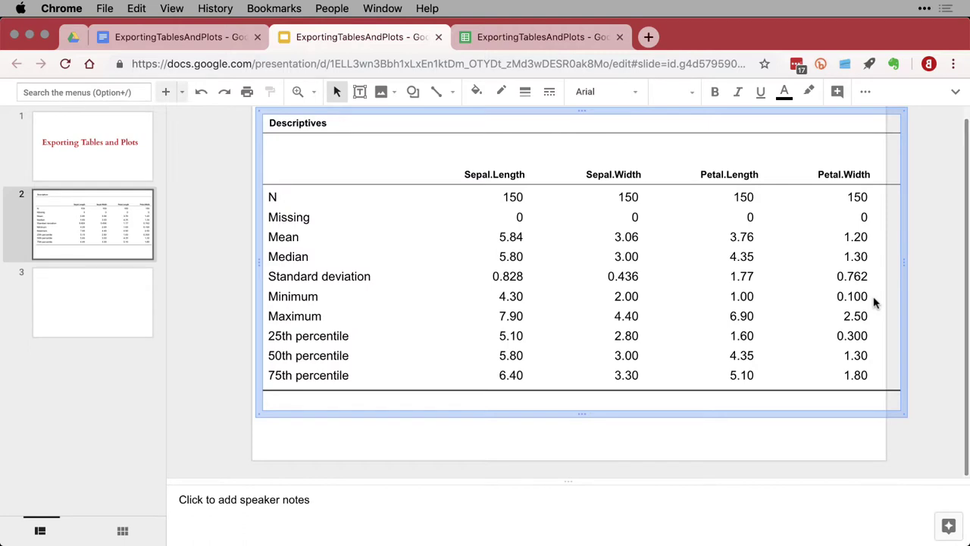
pyautogui.click(525, 40)
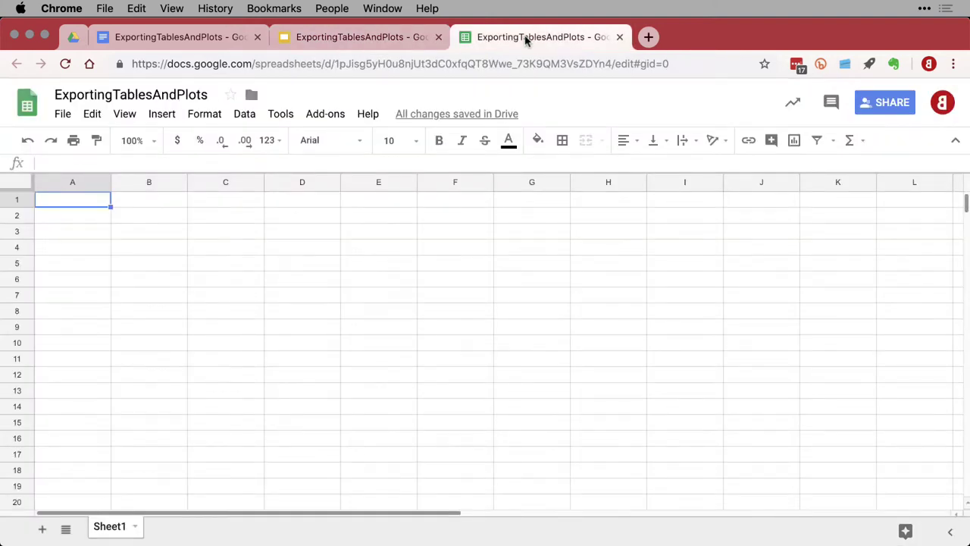
# Paste the Descriptives table, N through 75th percentile, into Sheet1 at cell A1
pyautogui.press('super+v')
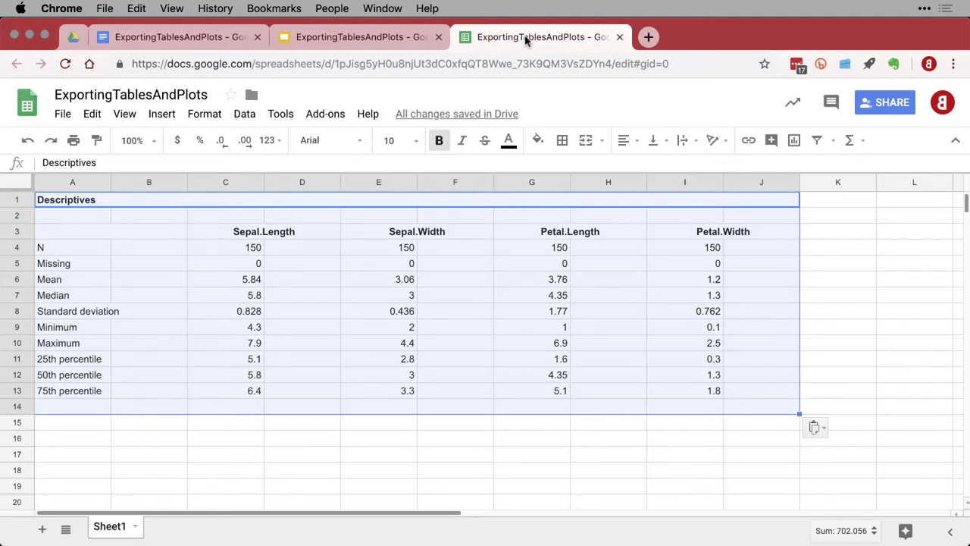
# Copy the Petal.Length density plot image in jamovi, cancelling an accidental Save dialog first
pyautogui.moveTo(413, 538)
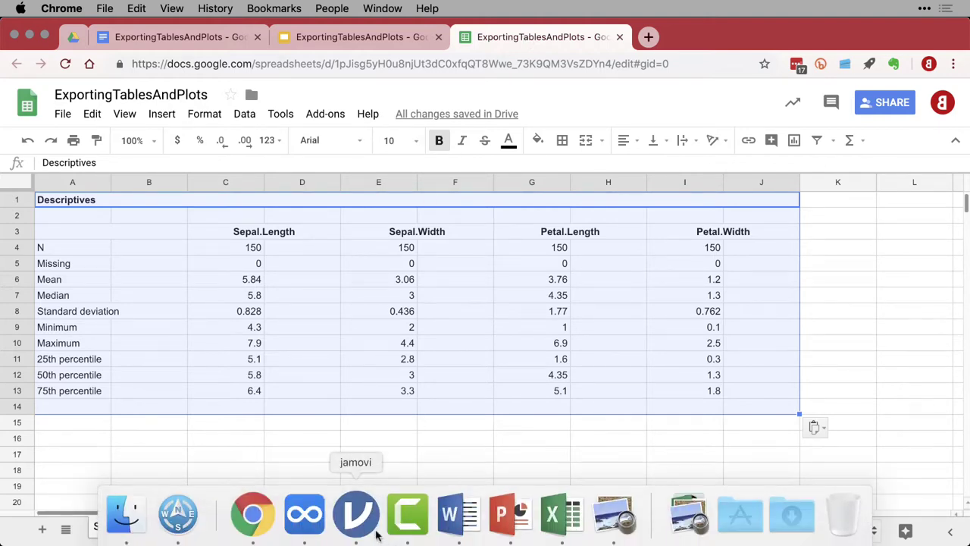
pyautogui.click(336, 522)
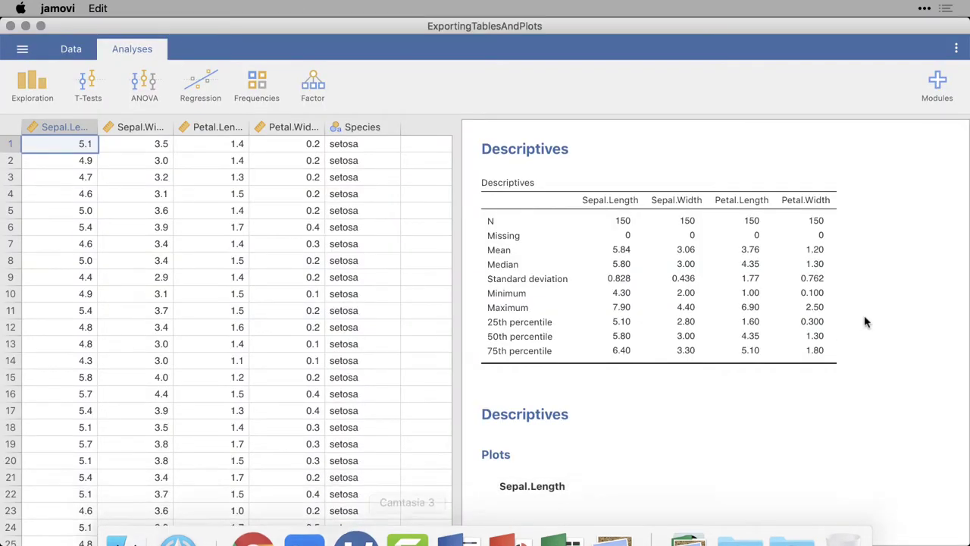
pyautogui.scroll(-5, 910, 372)
pyautogui.scroll(-6, 909, 371)
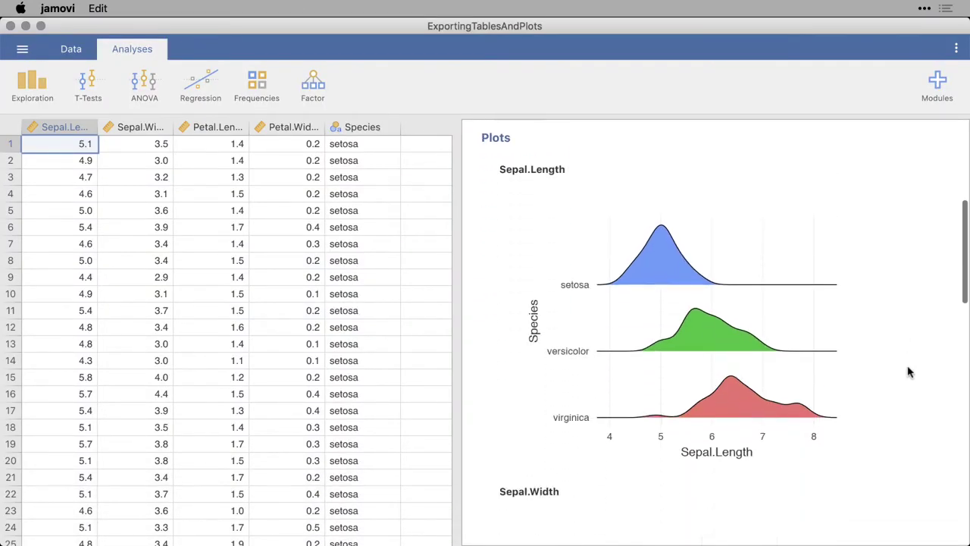
pyautogui.scroll(-5, 909, 371)
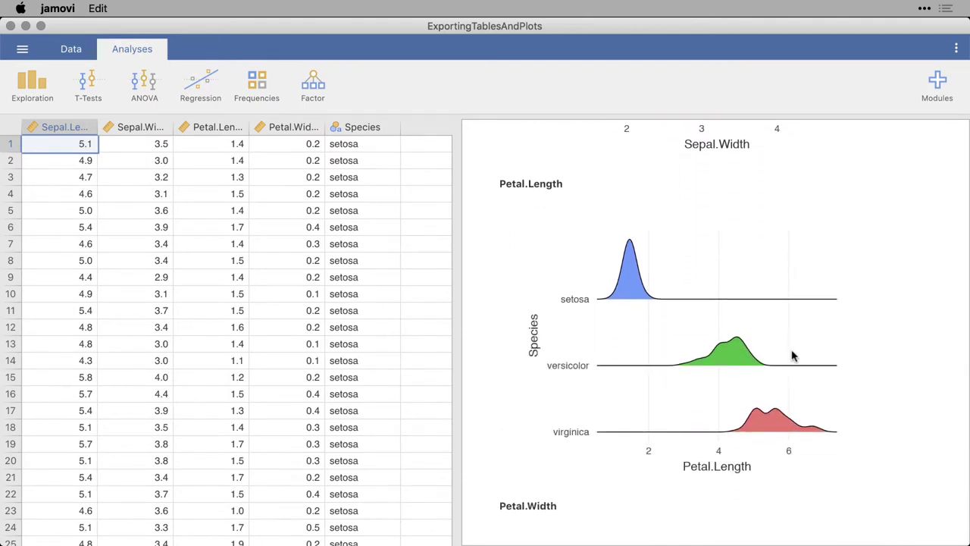
pyautogui.rightClick(725, 359)
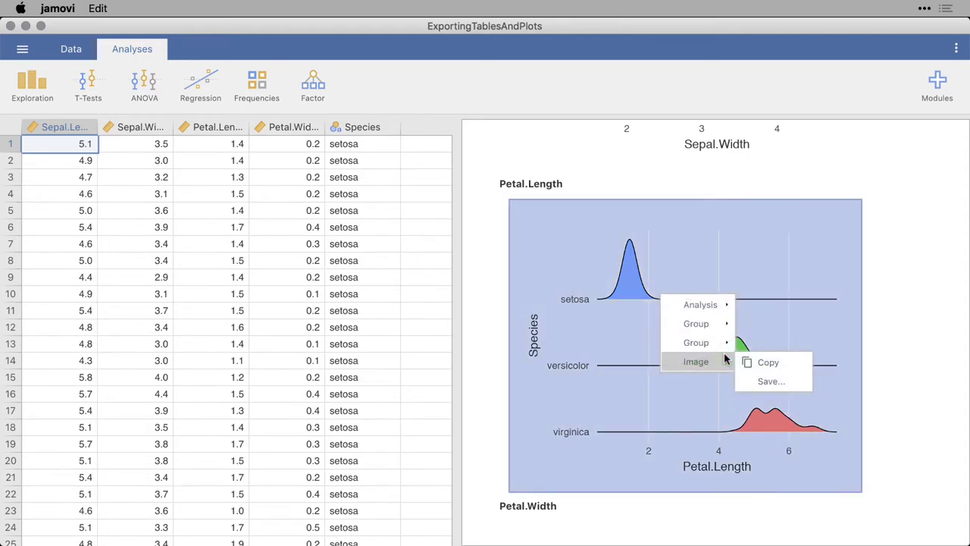
pyautogui.click(770, 381)
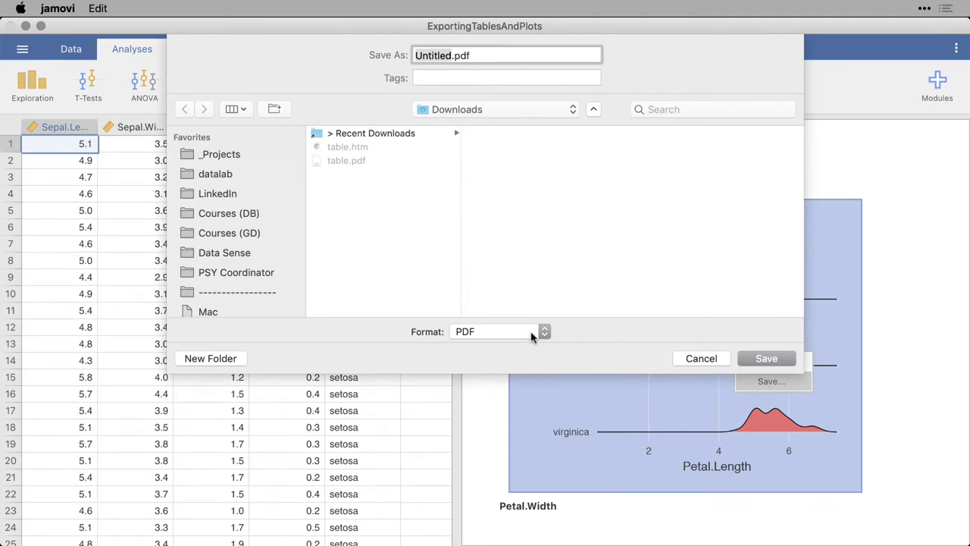
pyautogui.click(703, 358)
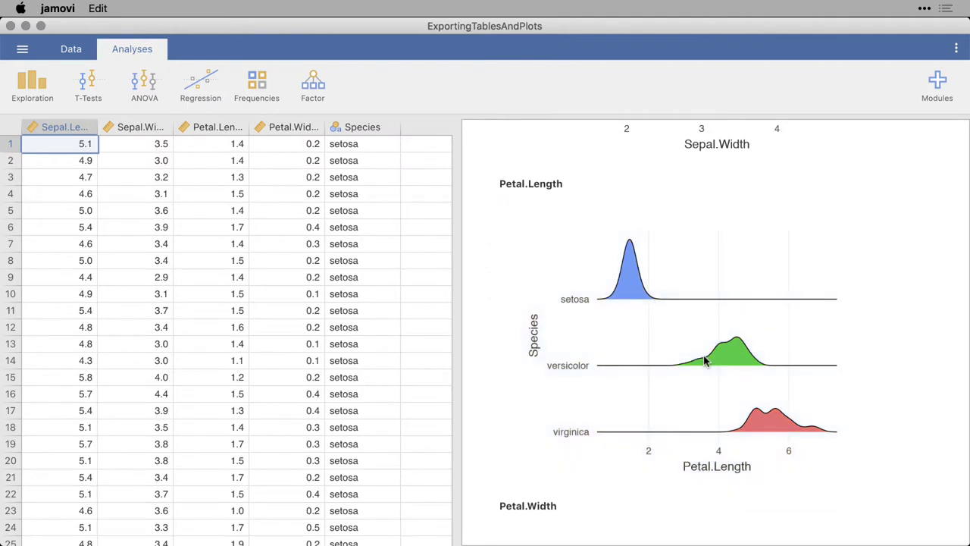
pyautogui.rightClick(704, 361)
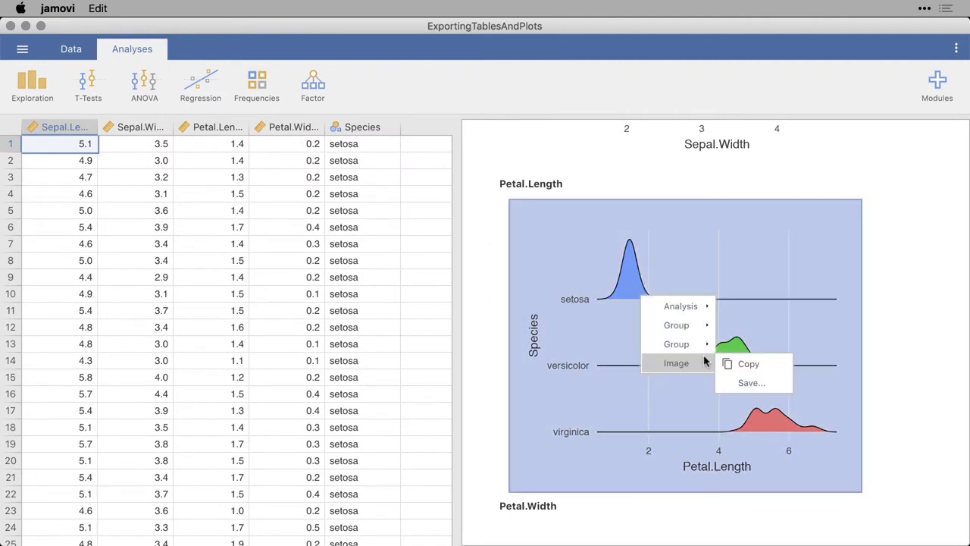
pyautogui.click(748, 364)
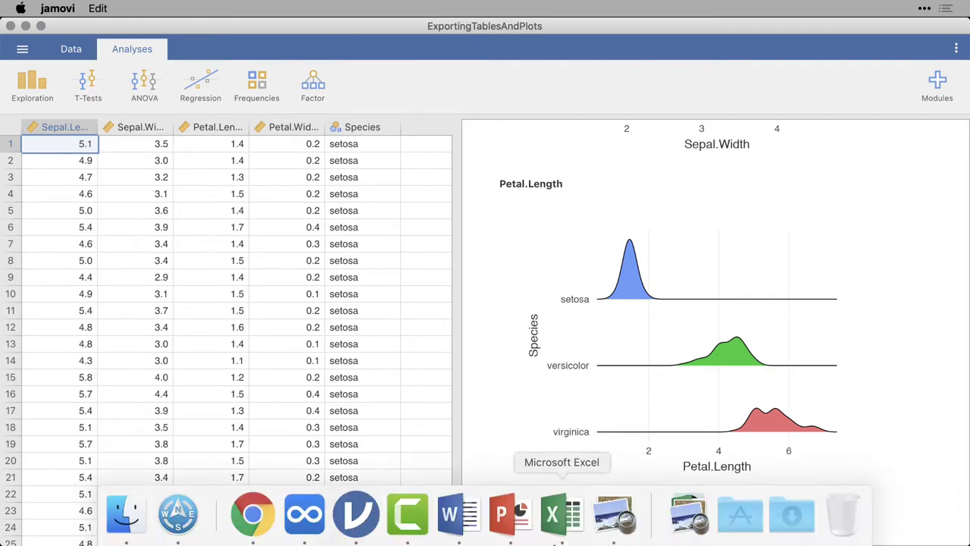
# Paste the Petal.Length density plot into Word below the Descriptives table
pyautogui.click(466, 529)
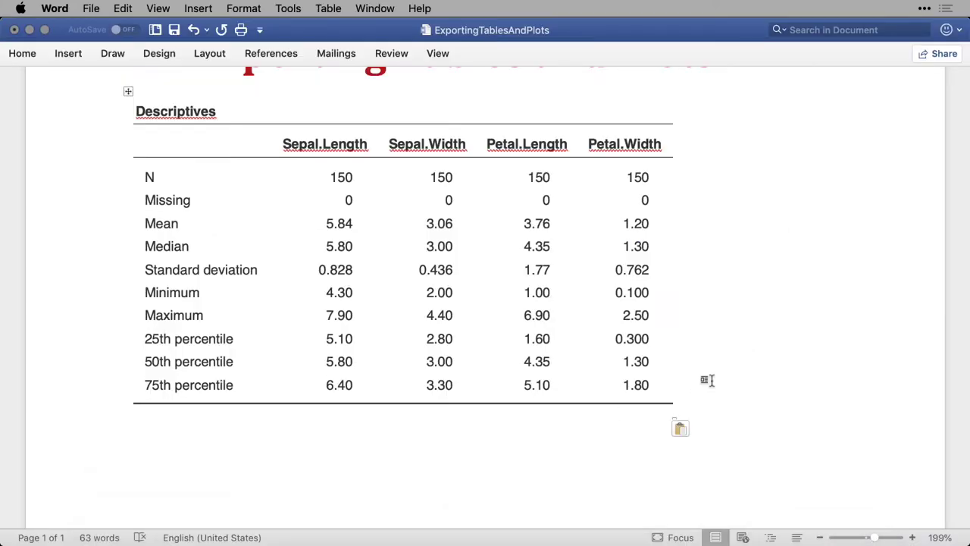
pyautogui.click(633, 483)
pyautogui.scroll(-5, 629, 485)
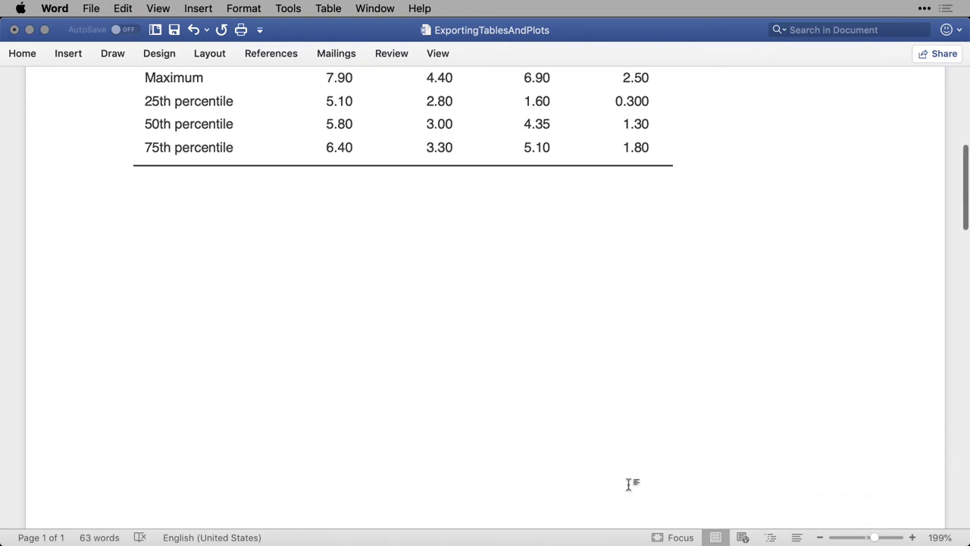
pyautogui.press('cmd+v')
# Shrink the pasted plot to about 5.75 inches wide so the document fits one page
pyautogui.scroll(3, 760, 363)
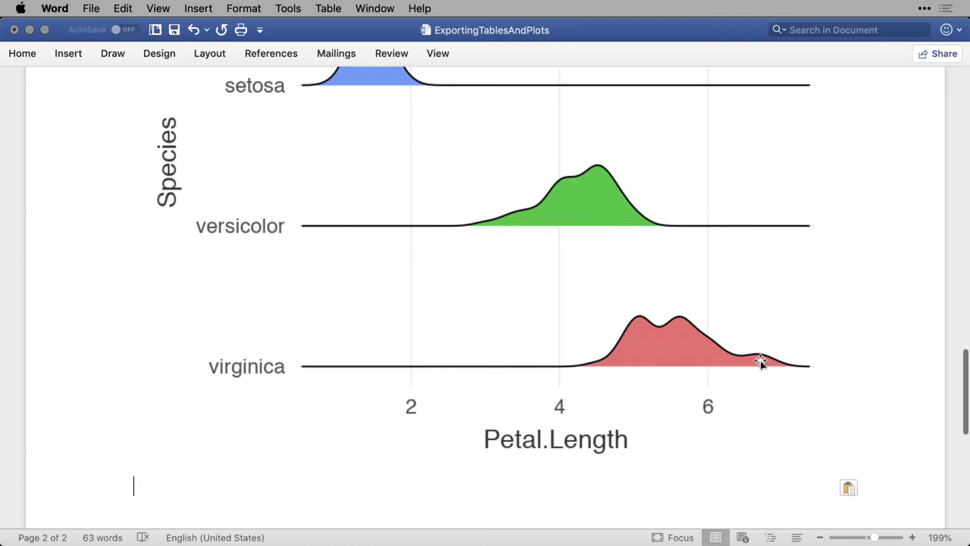
pyautogui.click(760, 362)
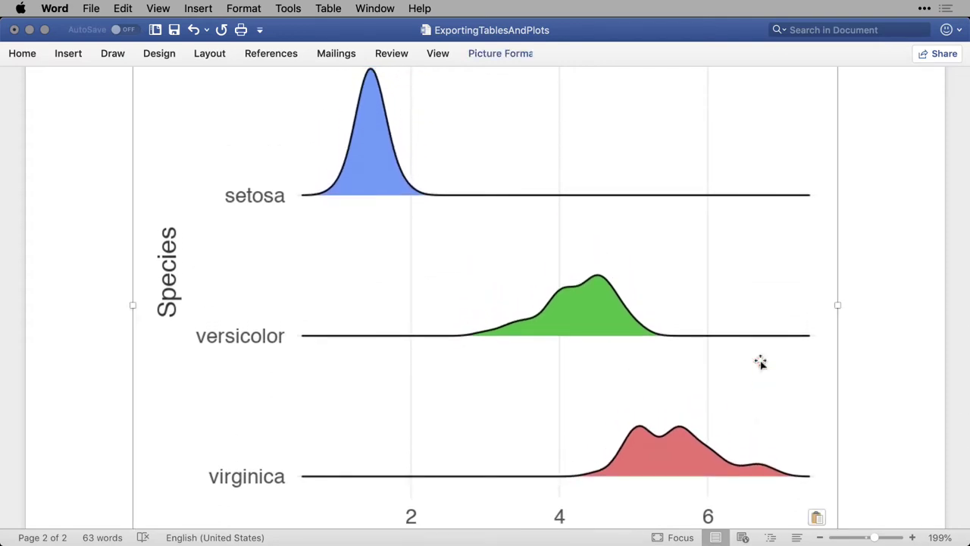
pyautogui.scroll(2, 760, 362)
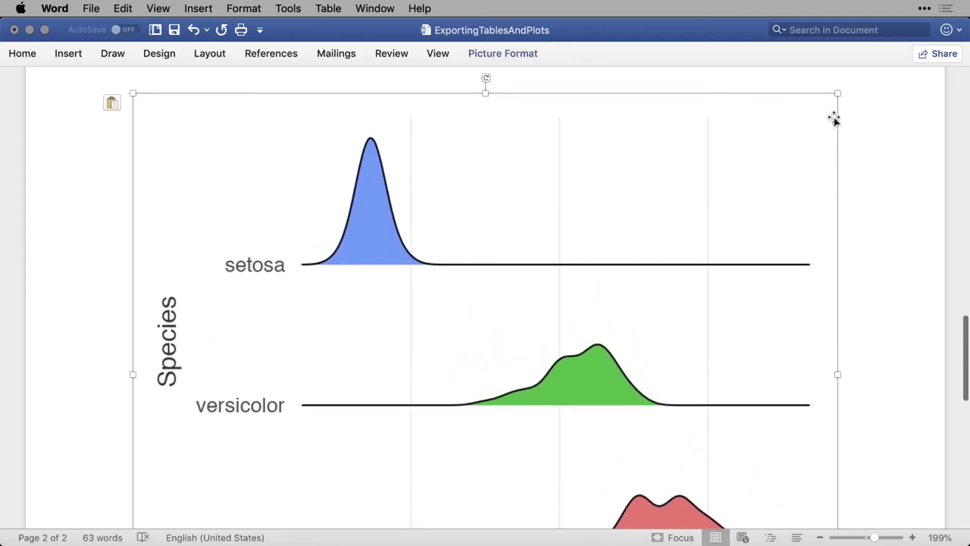
pyautogui.moveTo(837, 96); pyautogui.dragTo(692, 203)
pyautogui.click(884, 320)
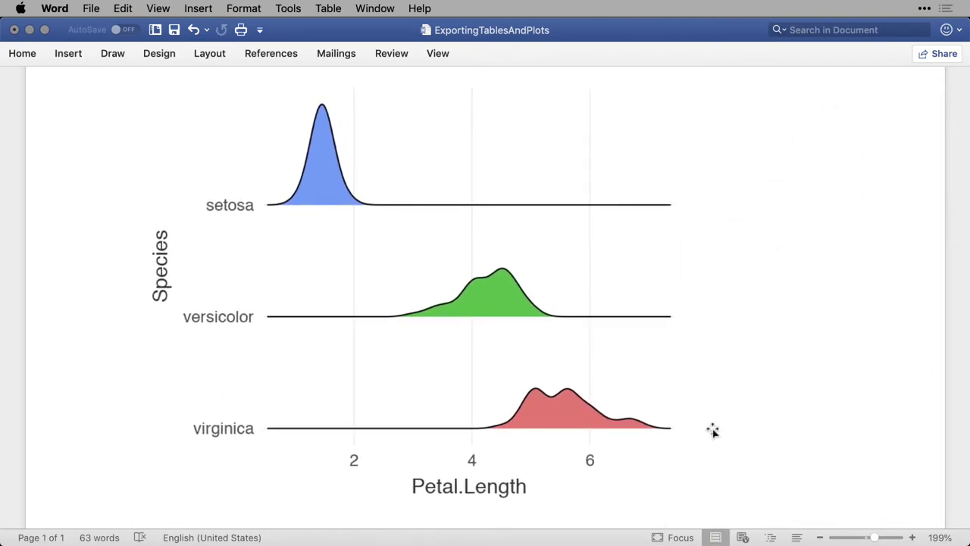
# Paste the density plot onto blank slide 3 and close Design Ideas to show it full width
pyautogui.click(512, 539)
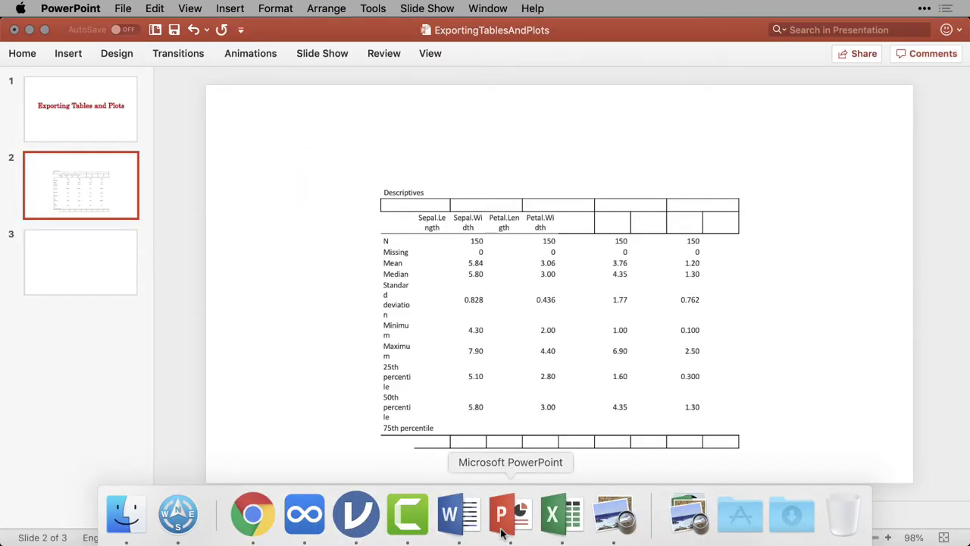
pyautogui.click(117, 279)
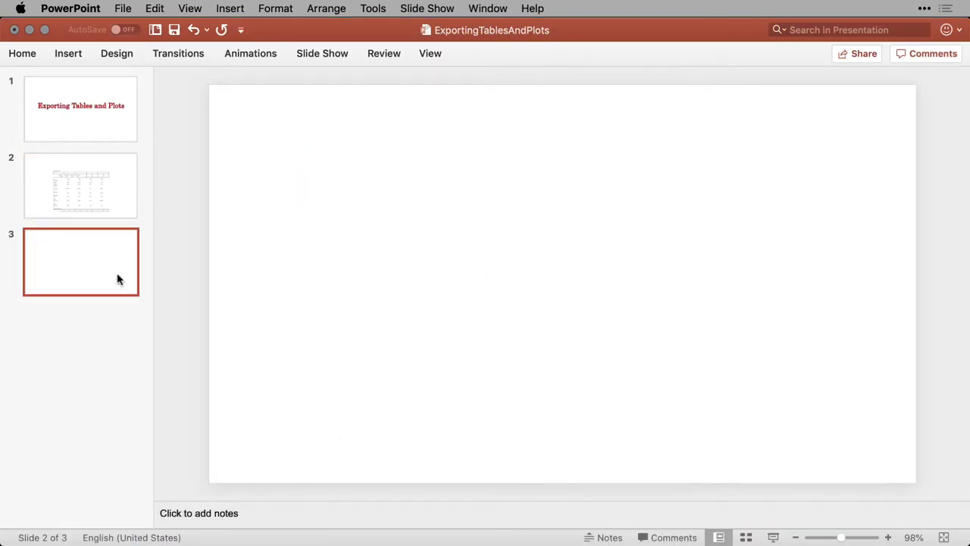
pyautogui.press('super+v')
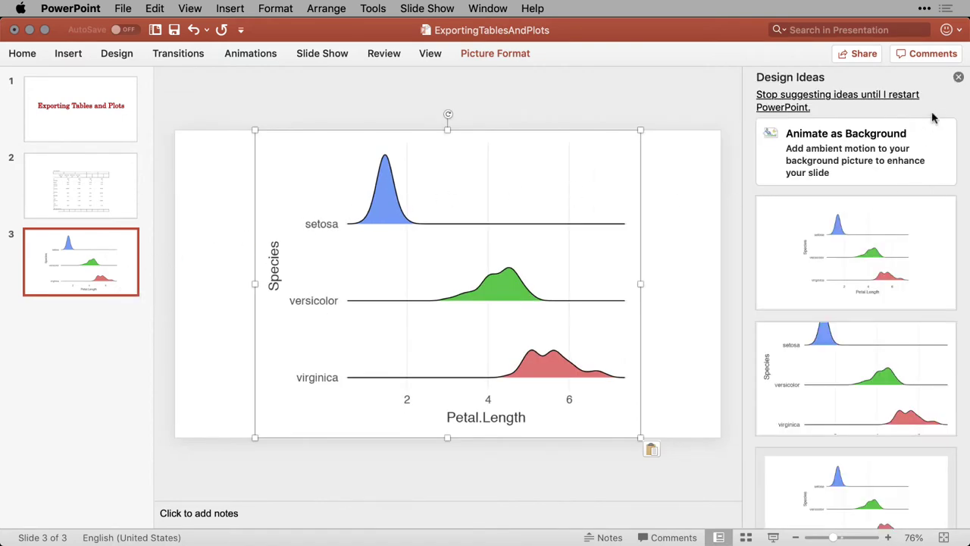
pyautogui.click(958, 77)
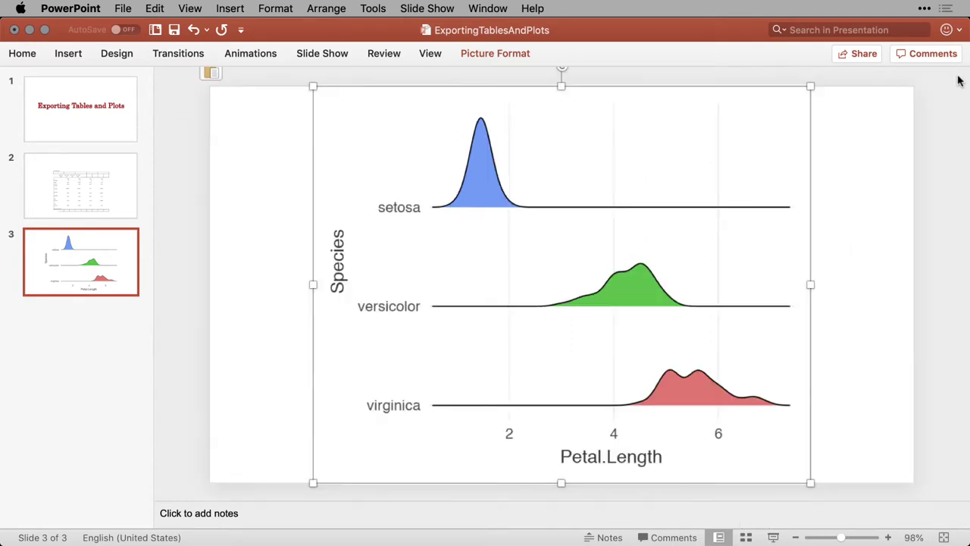
pyautogui.click(855, 320)
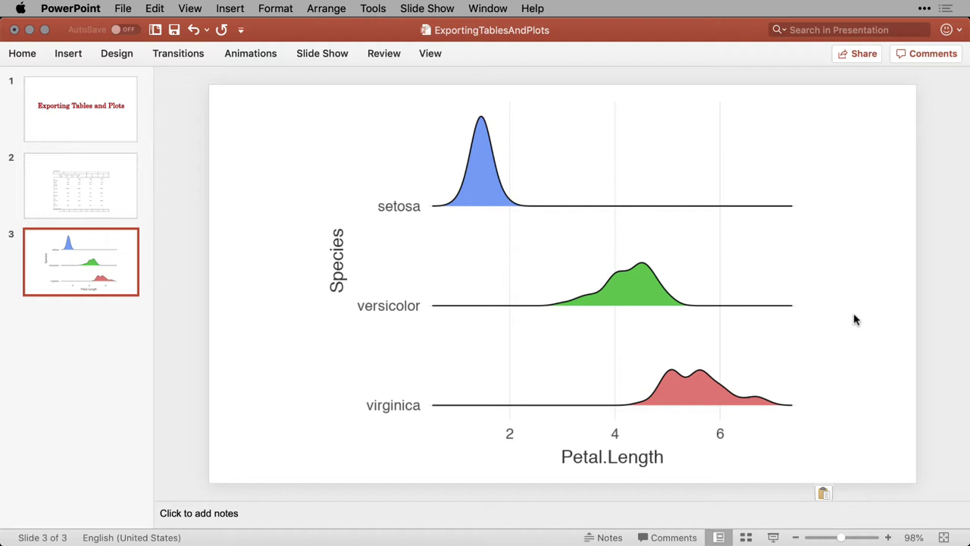
# Paste the plot below the Docs table, then delete the image that failed to load
pyautogui.press('super+Tab')
pyautogui.press('super+Tab')
pyautogui.press('super+Tab')
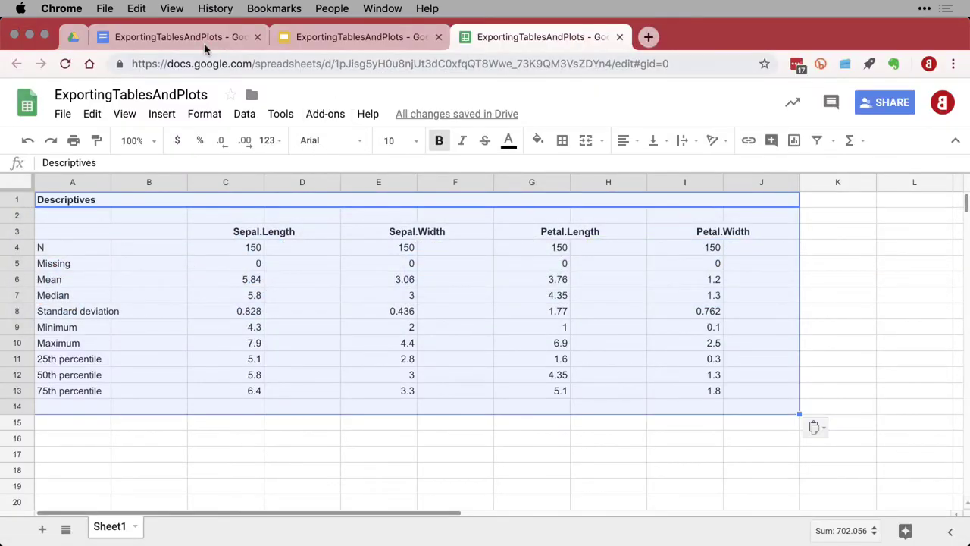
pyautogui.click(182, 40)
pyautogui.scroll(-5, 685, 372)
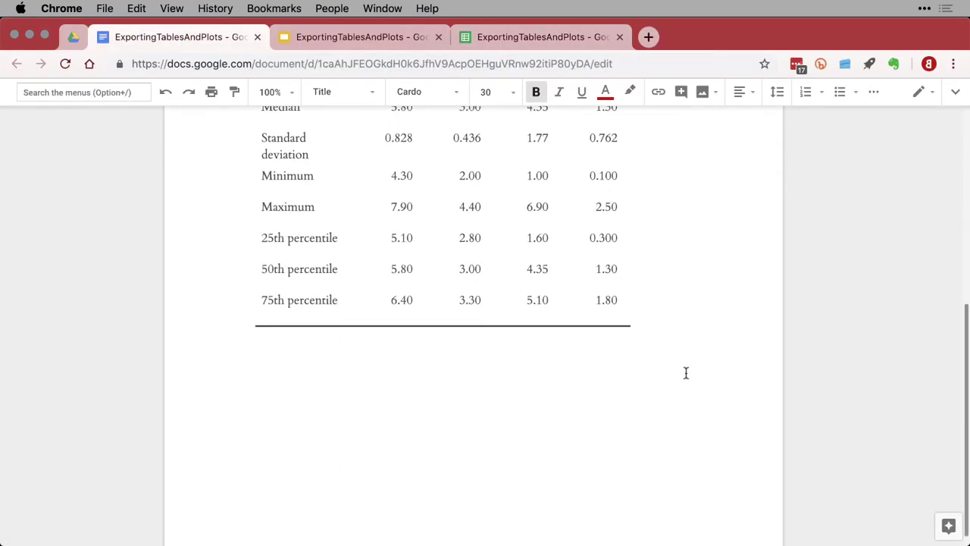
pyautogui.click(561, 440)
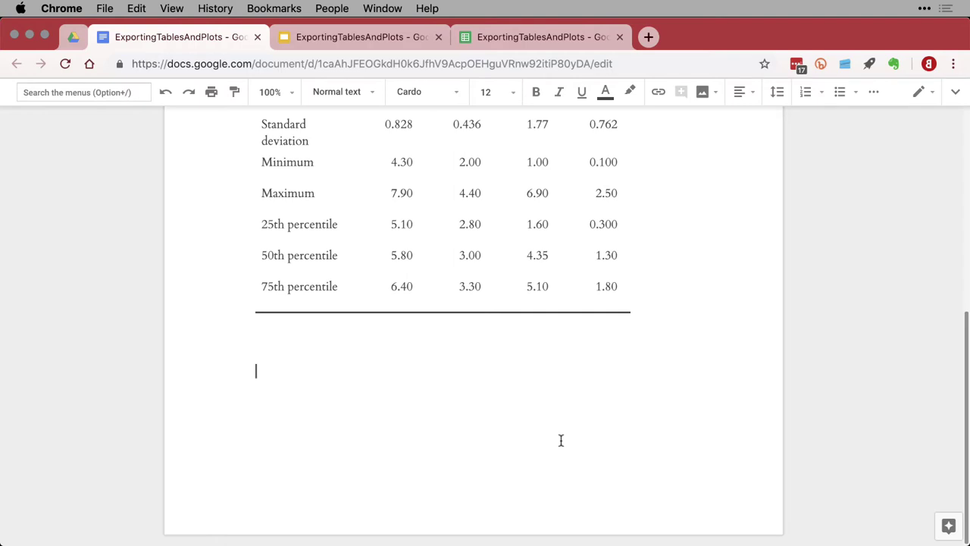
pyautogui.press('super+v')
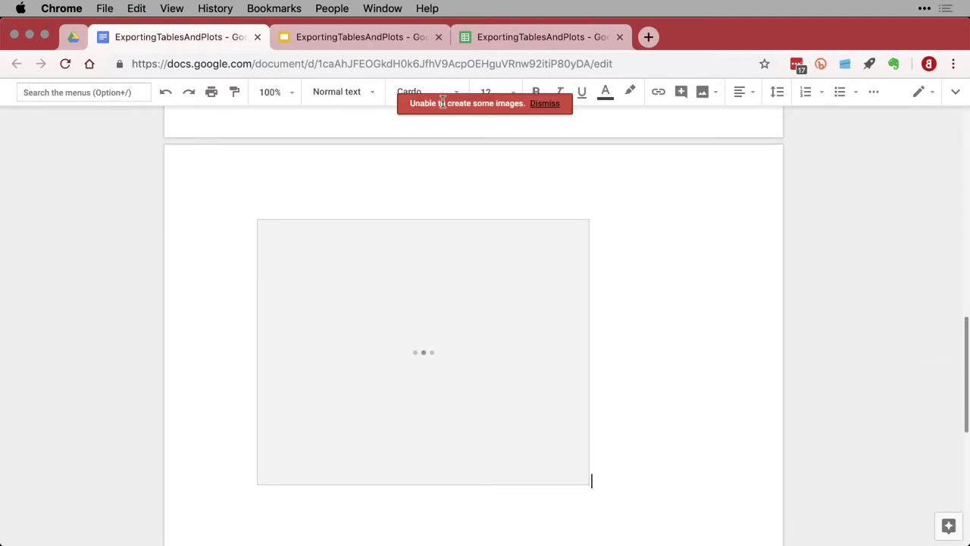
pyautogui.click(543, 104)
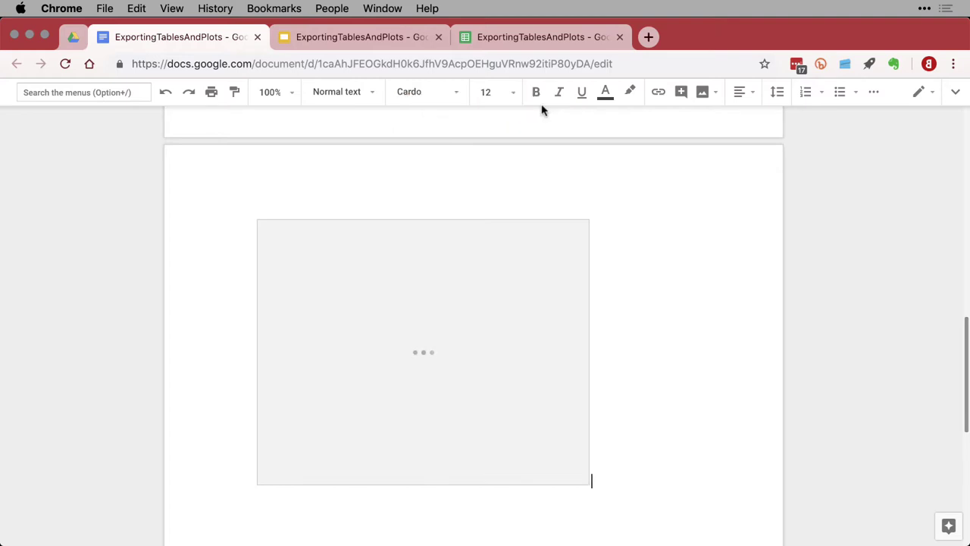
pyautogui.click(430, 373)
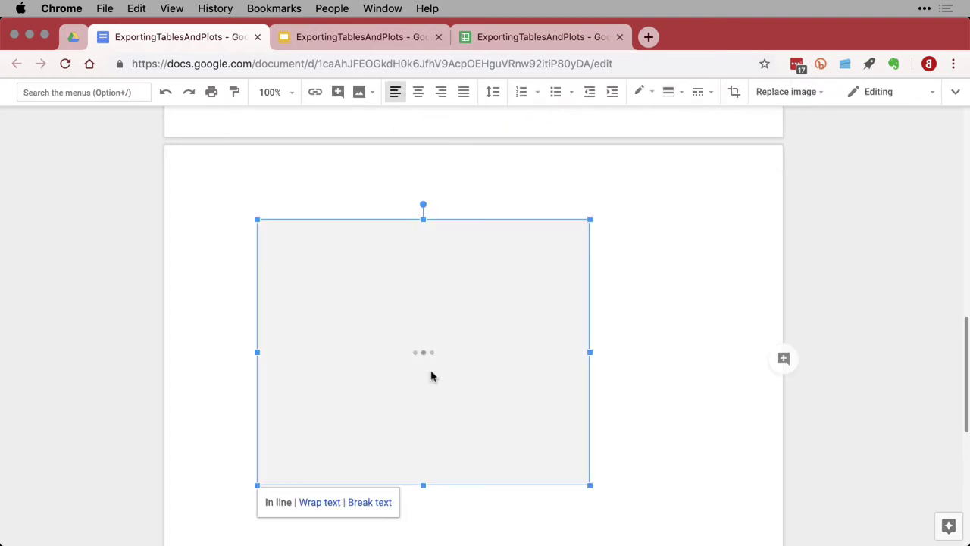
pyautogui.press('BackSpace')
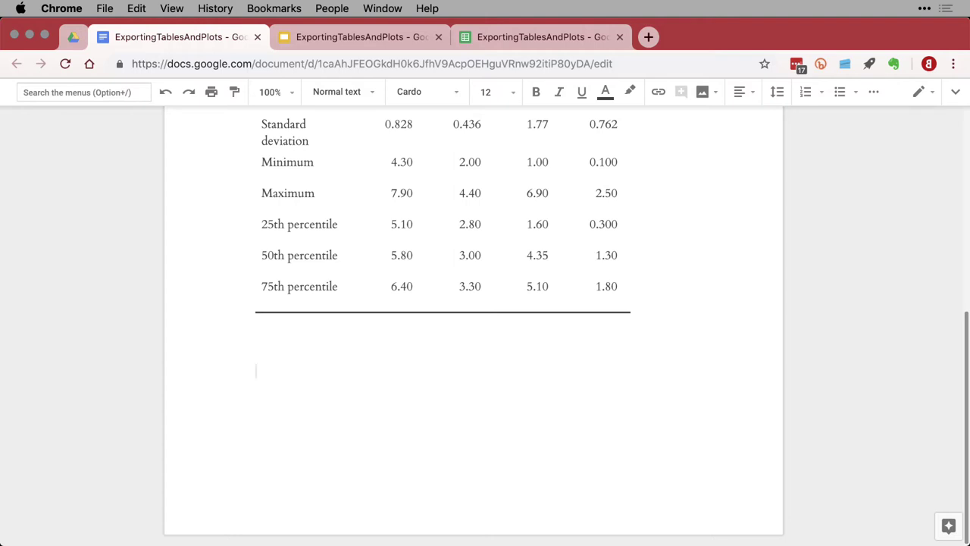
# Save the Petal.Length plot from jamovi as a PNG file named graph
pyautogui.moveTo(478, 539)
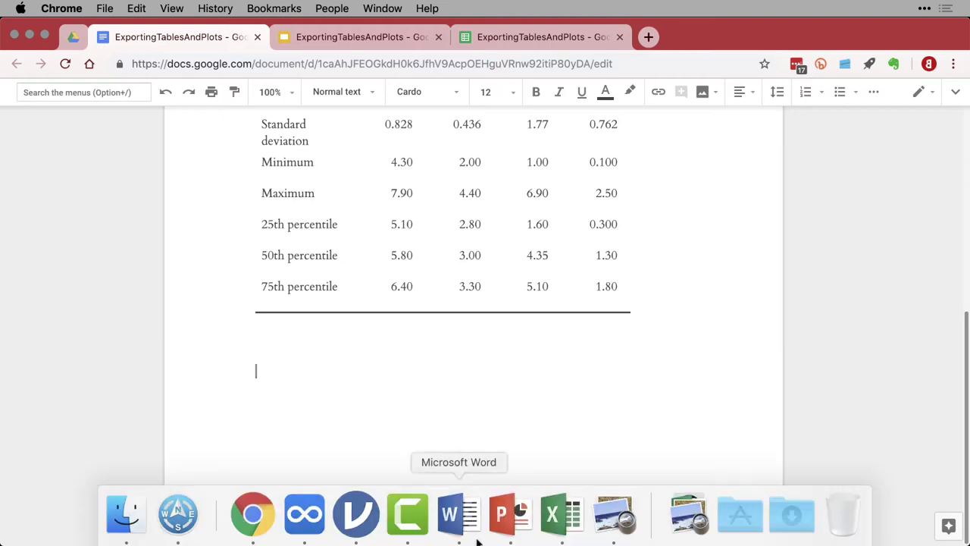
pyautogui.click(341, 530)
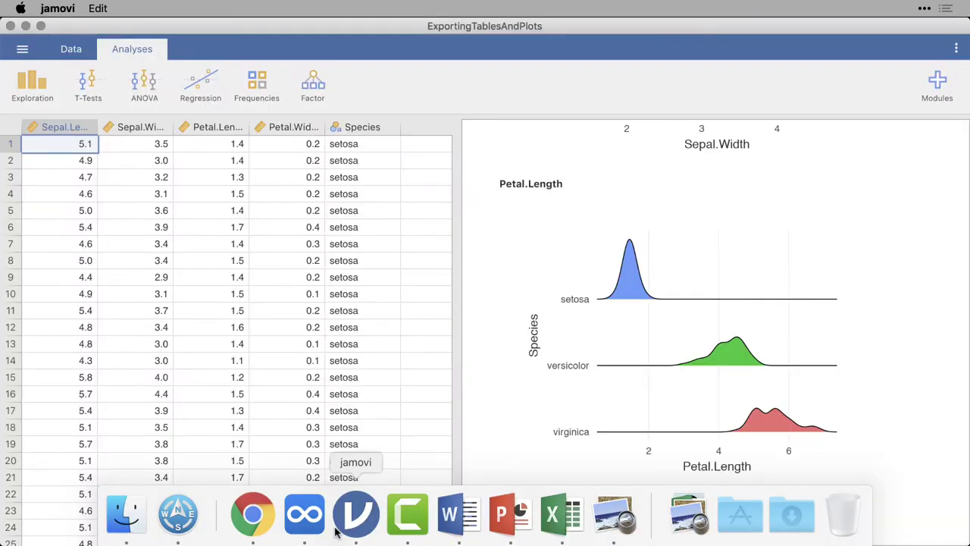
pyautogui.click(633, 281)
pyautogui.rightClick(632, 283)
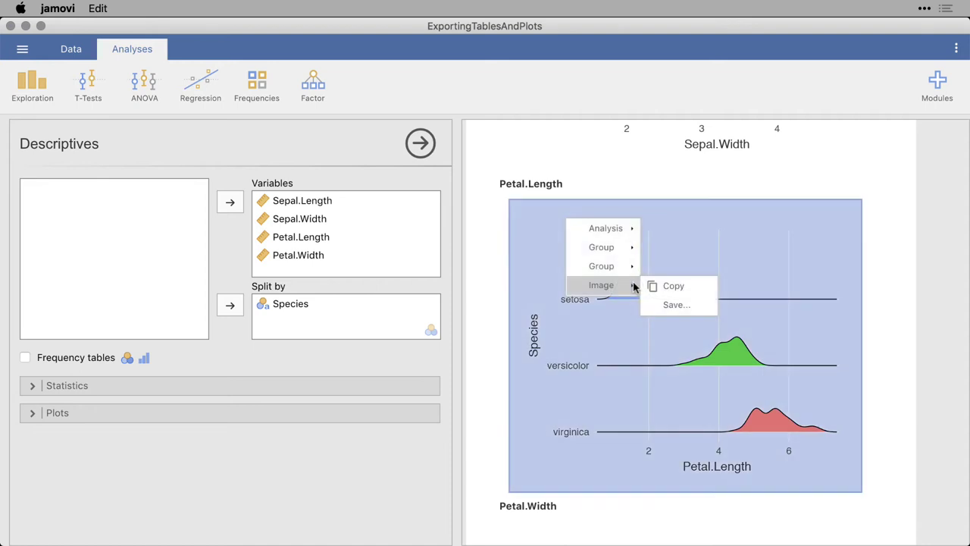
pyautogui.click(675, 305)
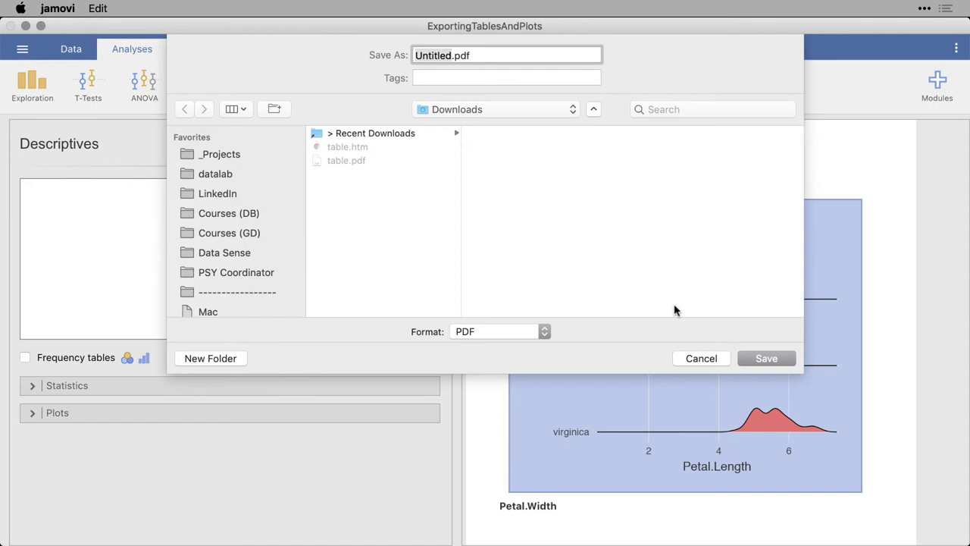
pyautogui.write('graph')
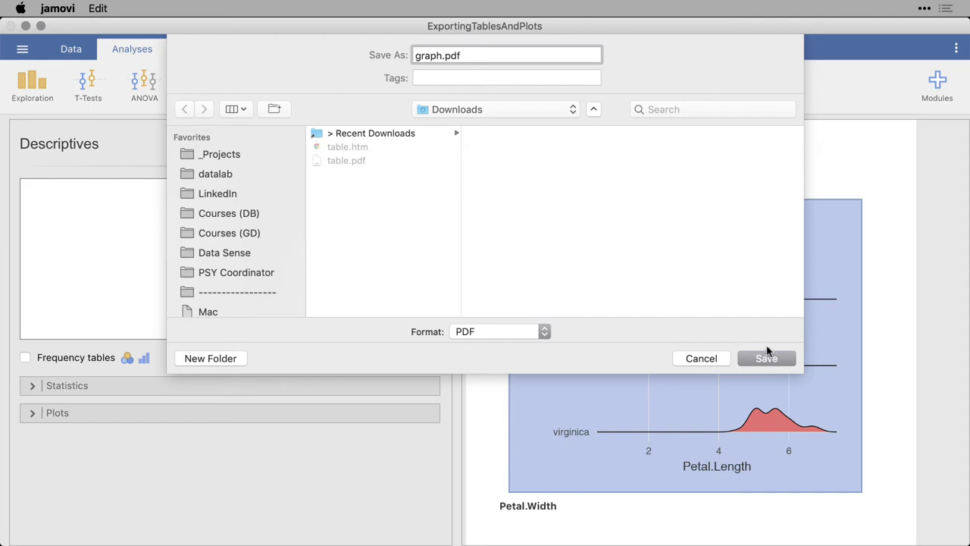
pyautogui.click(501, 334)
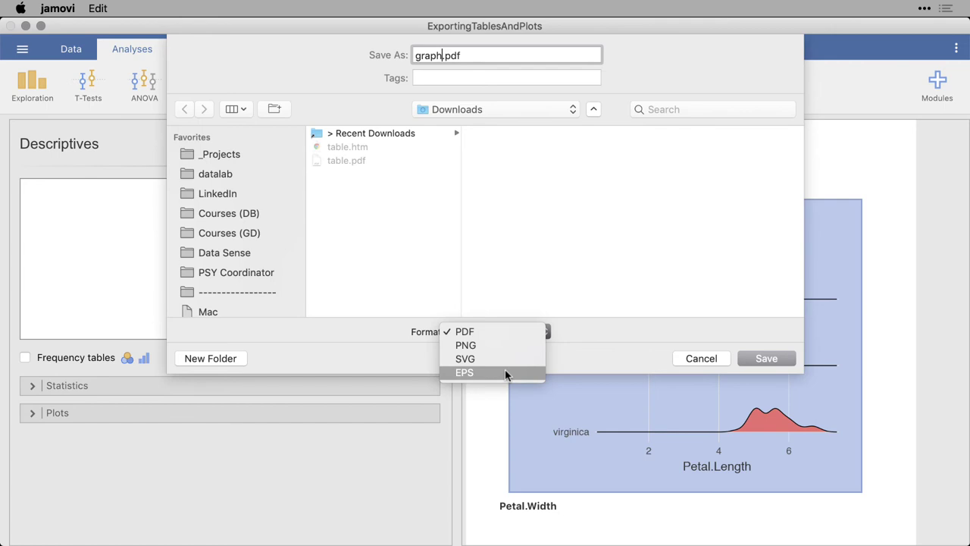
pyautogui.click(506, 345)
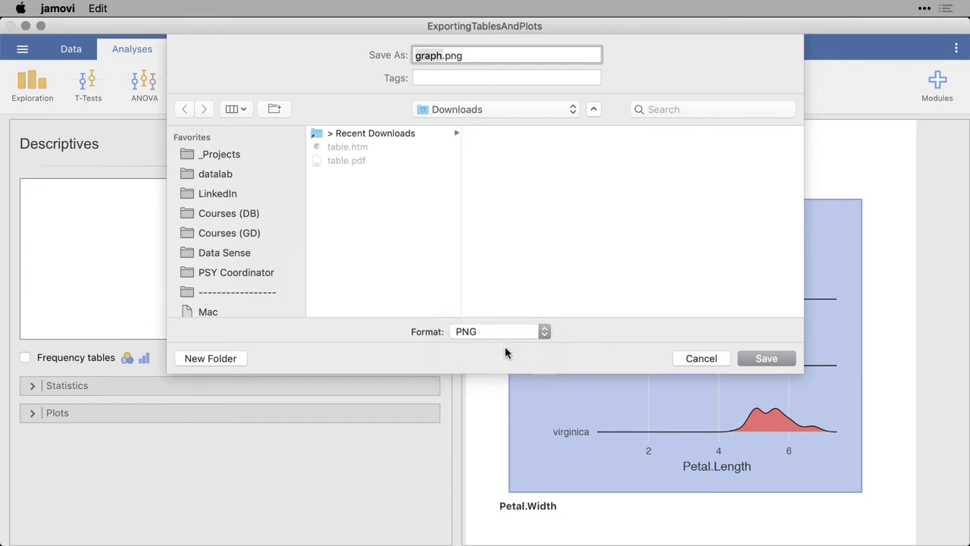
pyautogui.click(771, 362)
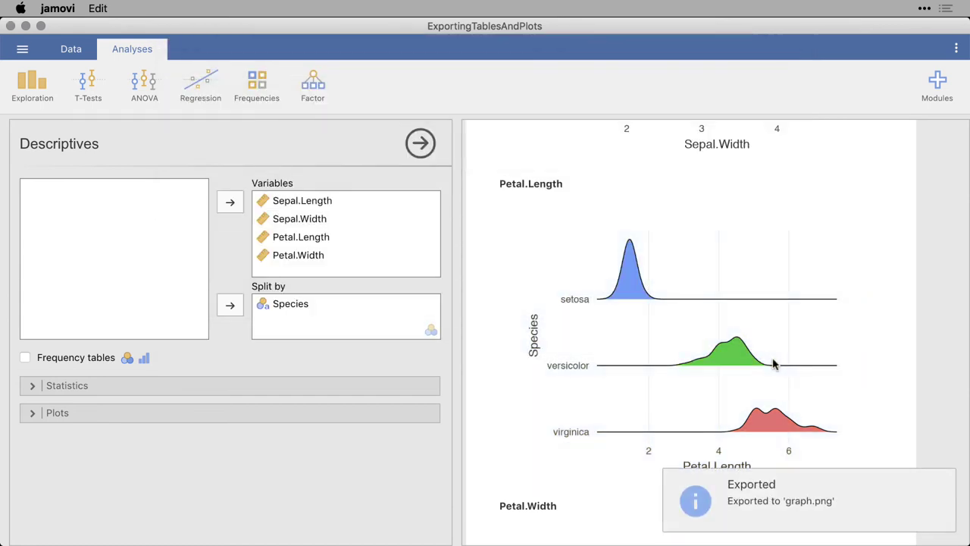
# Drag graph.png from the Downloads stack onto the empty line below the Docs table
pyautogui.press('super+Tab')
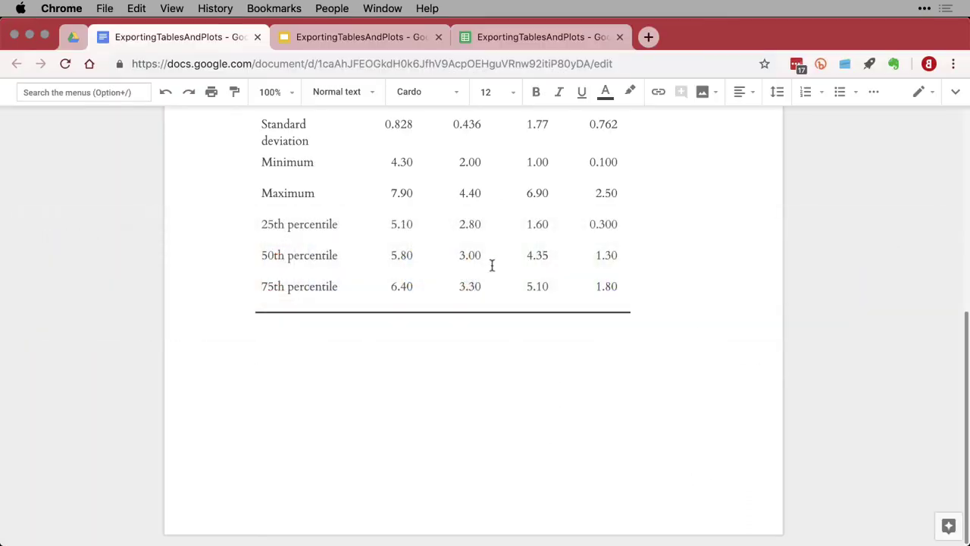
pyautogui.click(440, 409)
pyautogui.moveTo(574, 543)
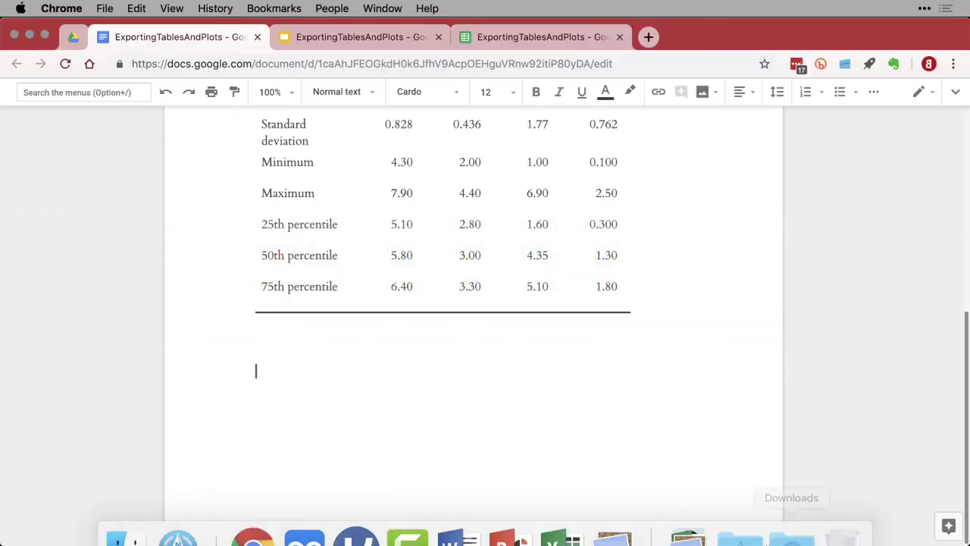
pyautogui.click(791, 514)
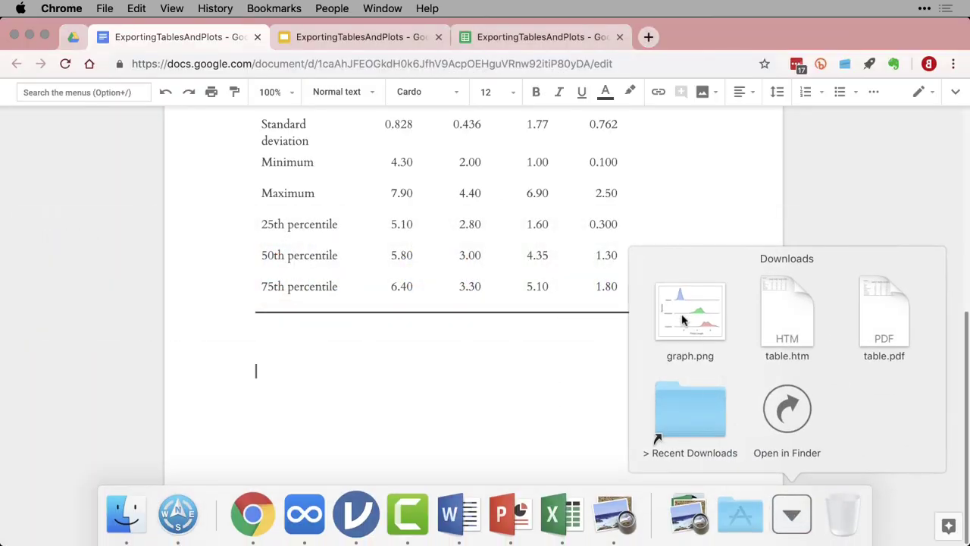
pyautogui.moveTo(682, 320); pyautogui.dragTo(472, 404)
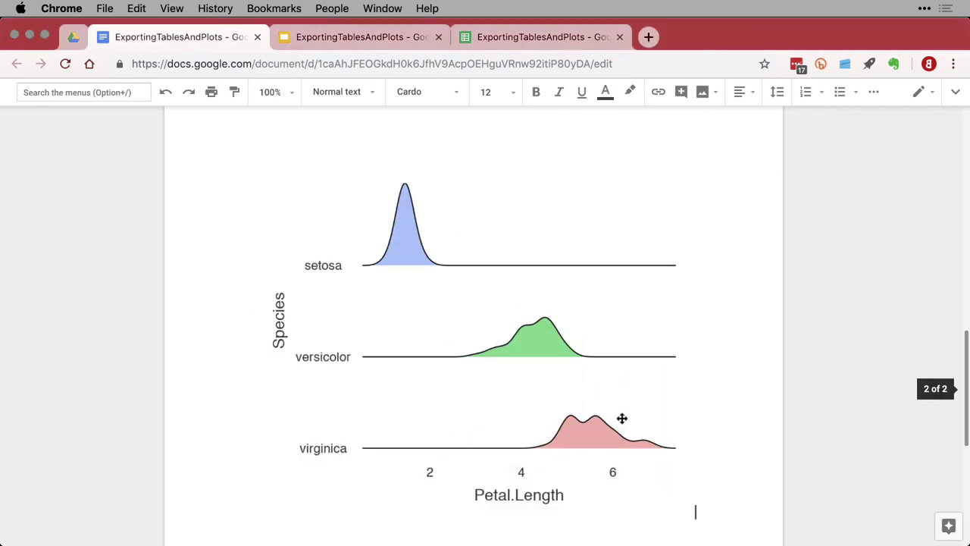
# Drop graph.png from Downloads onto Google Slides slide 3 and centre it horizontally
pyautogui.click(379, 39)
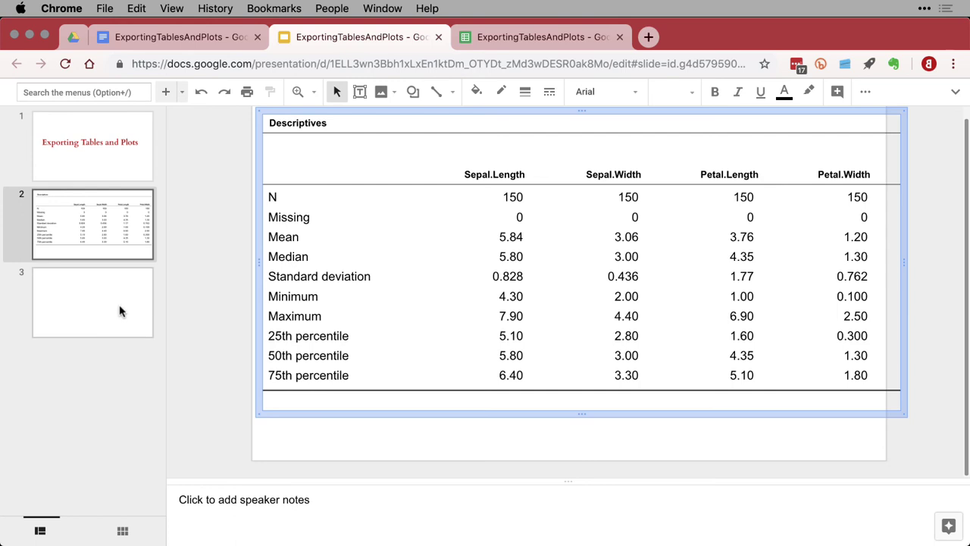
pyautogui.click(119, 311)
pyautogui.moveTo(842, 523)
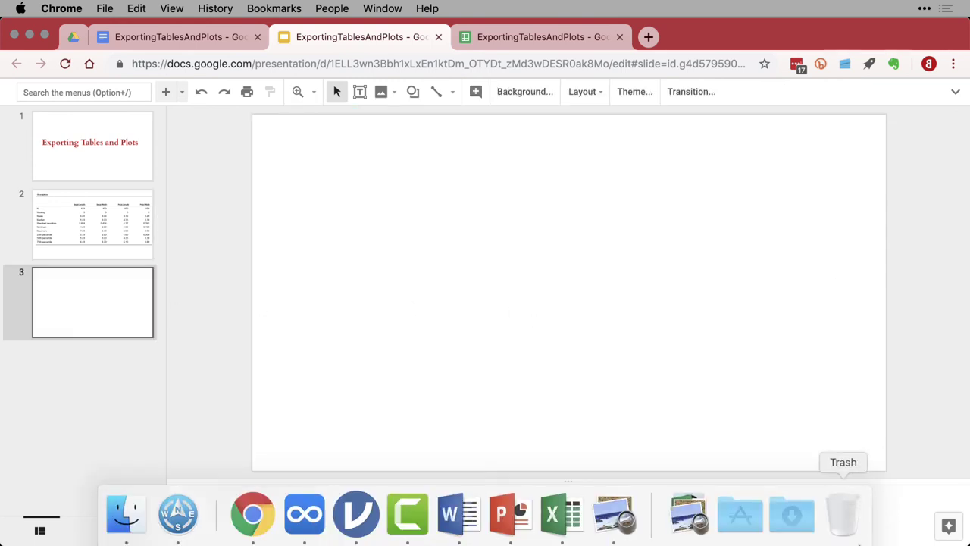
pyautogui.click(792, 514)
pyautogui.moveTo(693, 321); pyautogui.dragTo(591, 300)
pyautogui.moveTo(527, 276); pyautogui.dragTo(625, 279)
pyautogui.click(883, 284)
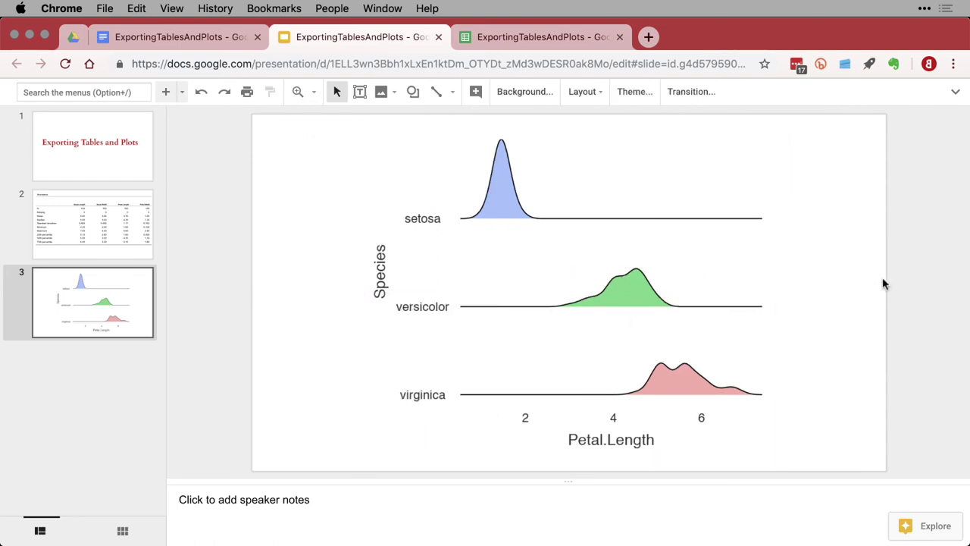